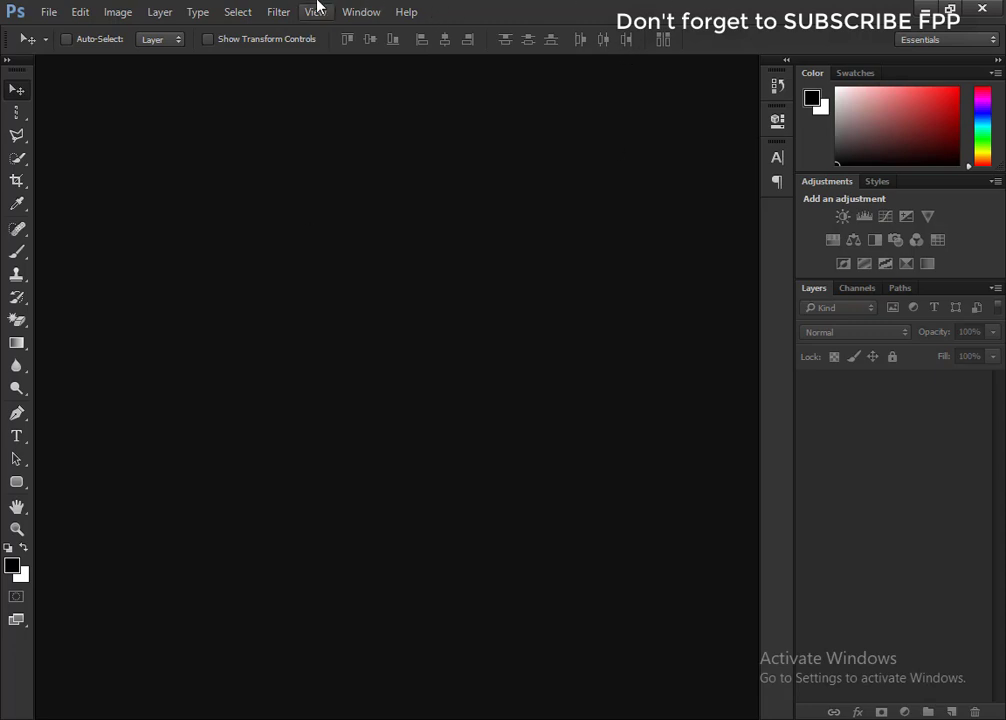
Create a 200 × 50 px, 72 ppi document with a transparent background
click(46, 14)
click(55, 30)
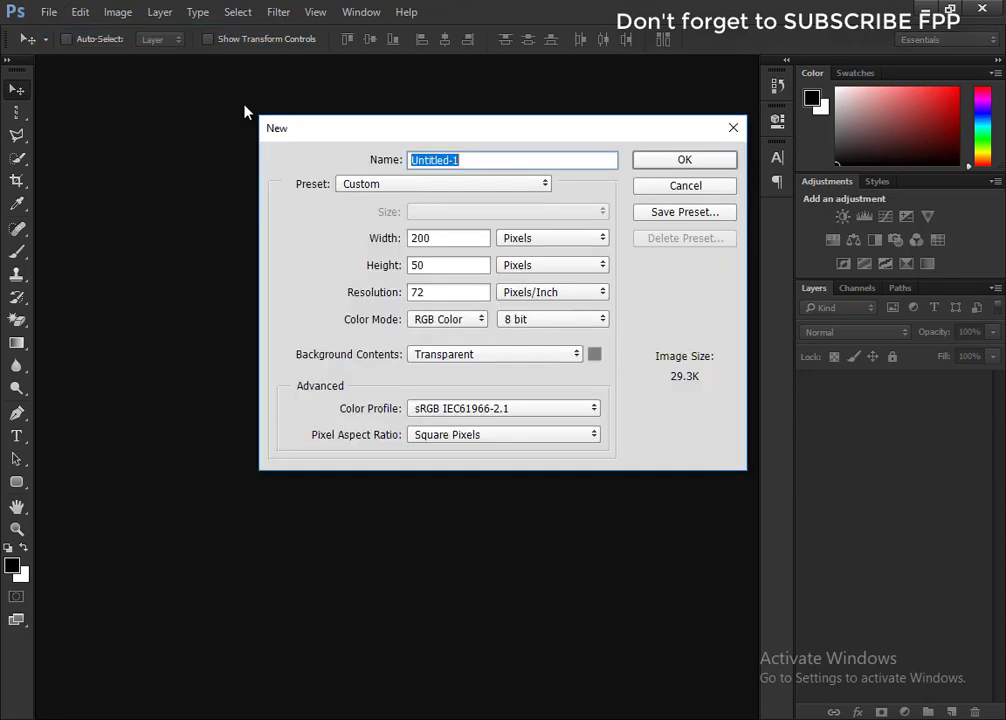
double_click(436, 239)
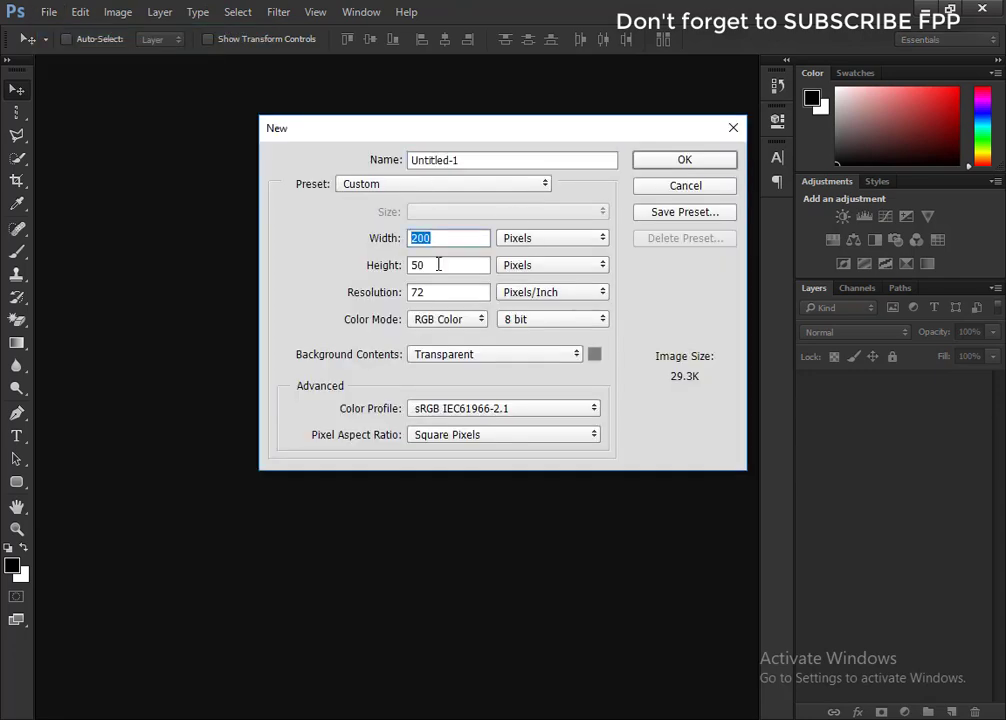
double_click(425, 265)
double_click(444, 234)
double_click(442, 265)
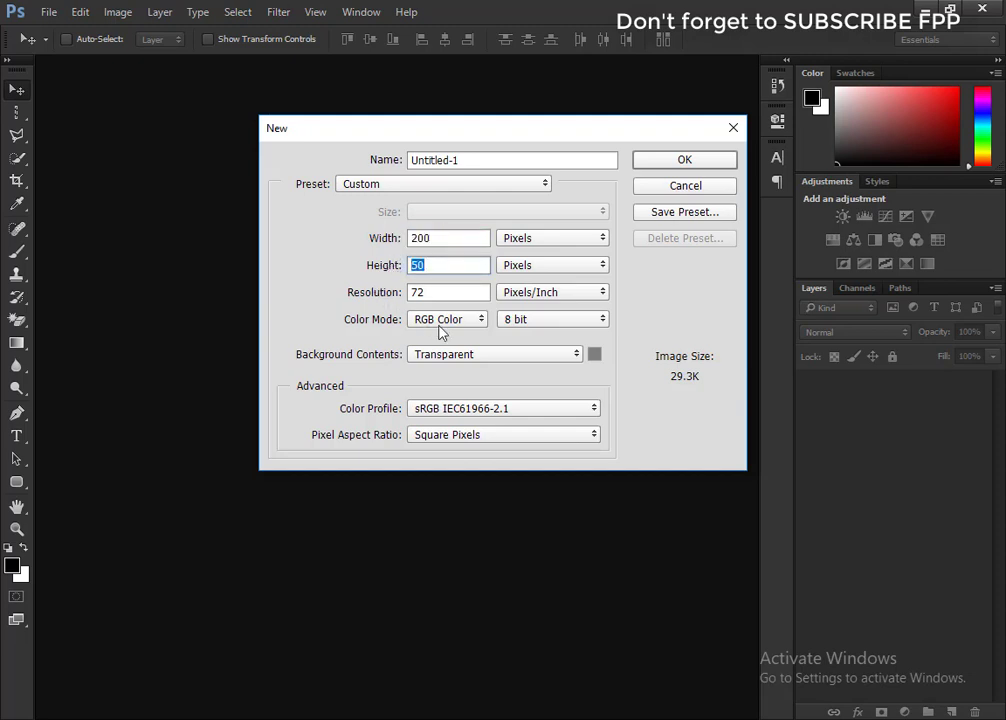
double_click(433, 290)
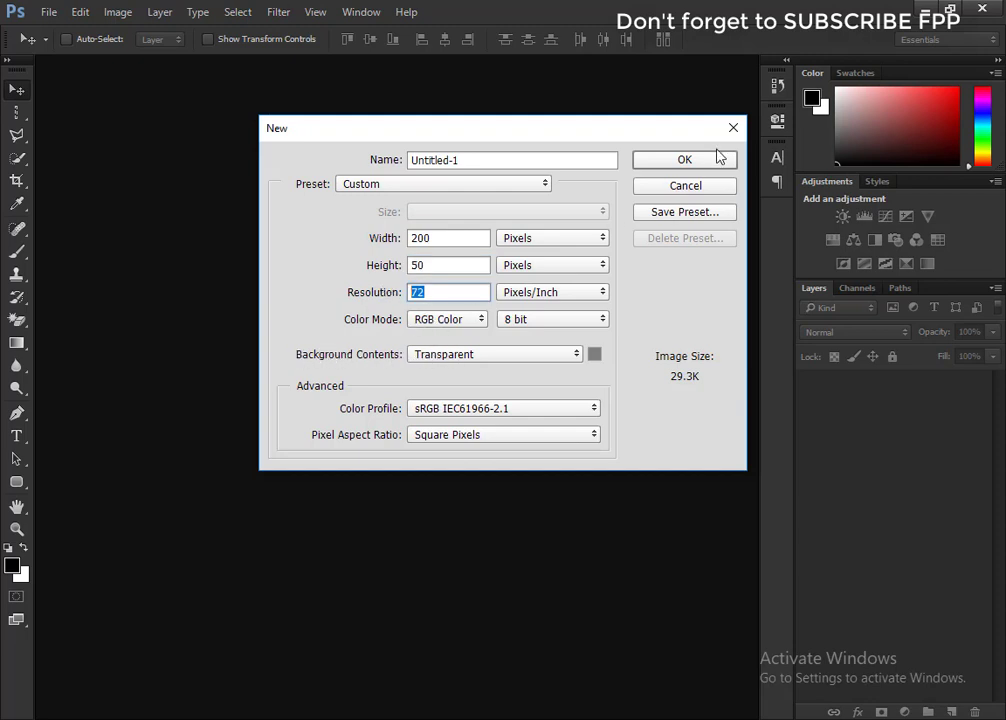
click(685, 160)
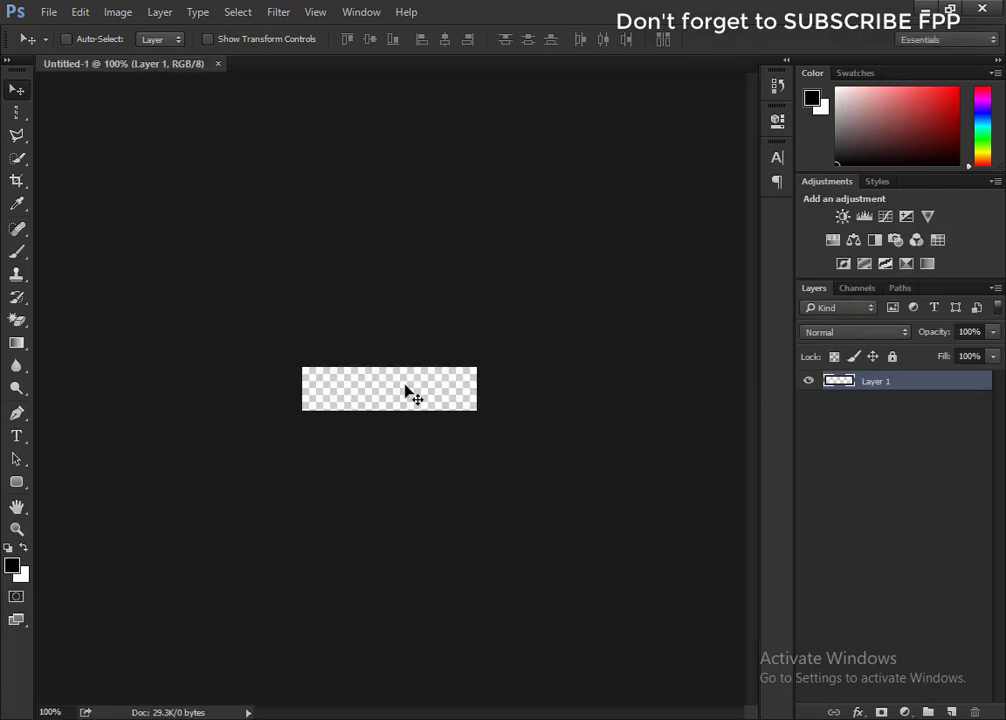
Draw a 189 × 44 px rounded rectangle with 10 px corners across the canvas
click(17, 484)
mouse_move(17, 486)
mouse_down()
mouse_move(114, 511)
mouse_move(128, 496)
mouse_up()
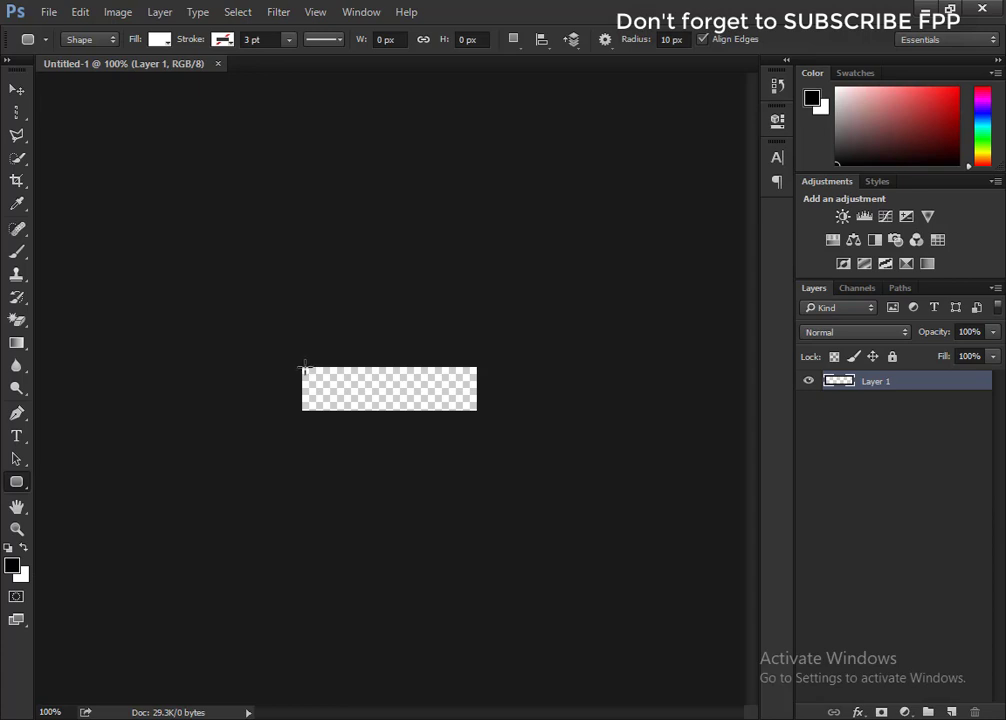
click(306, 370)
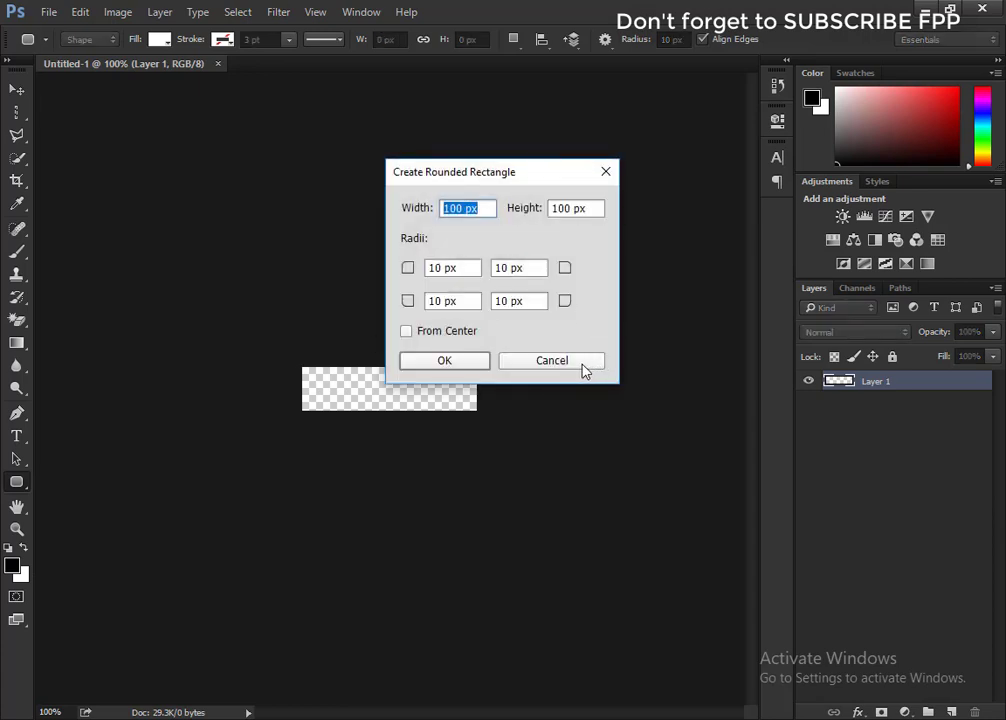
click(579, 364)
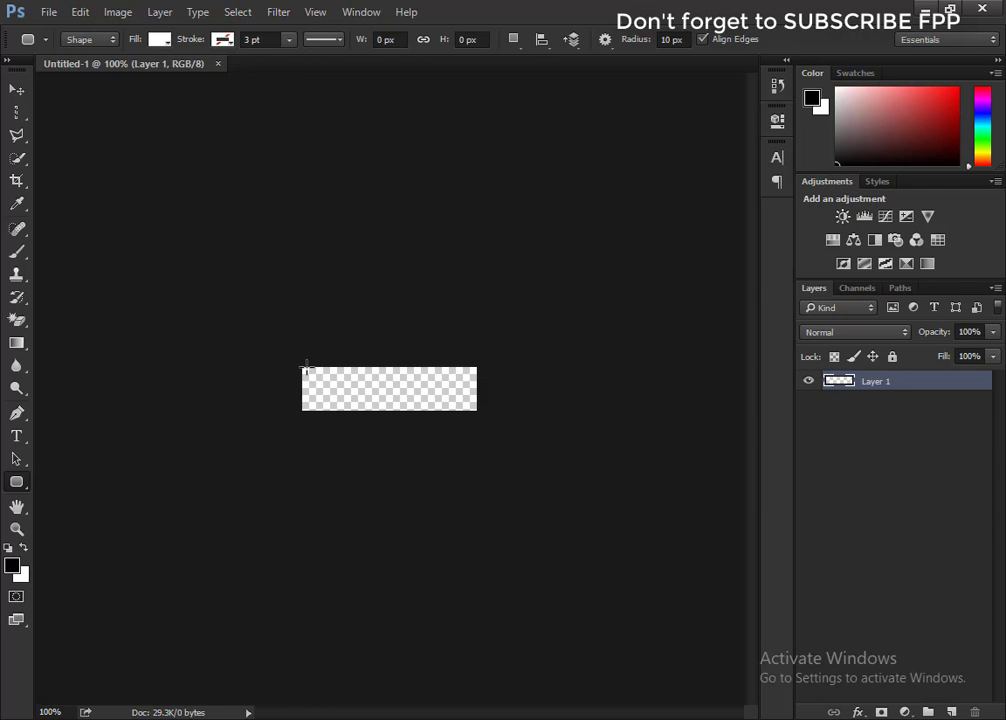
drag(307, 369, 473, 406)
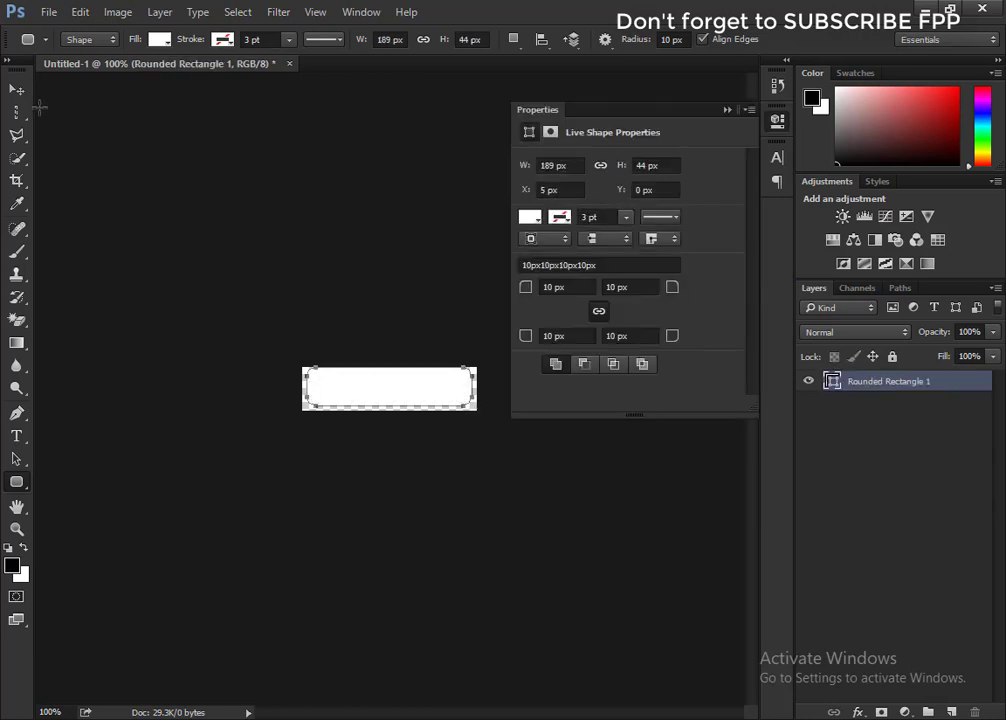
click(18, 90)
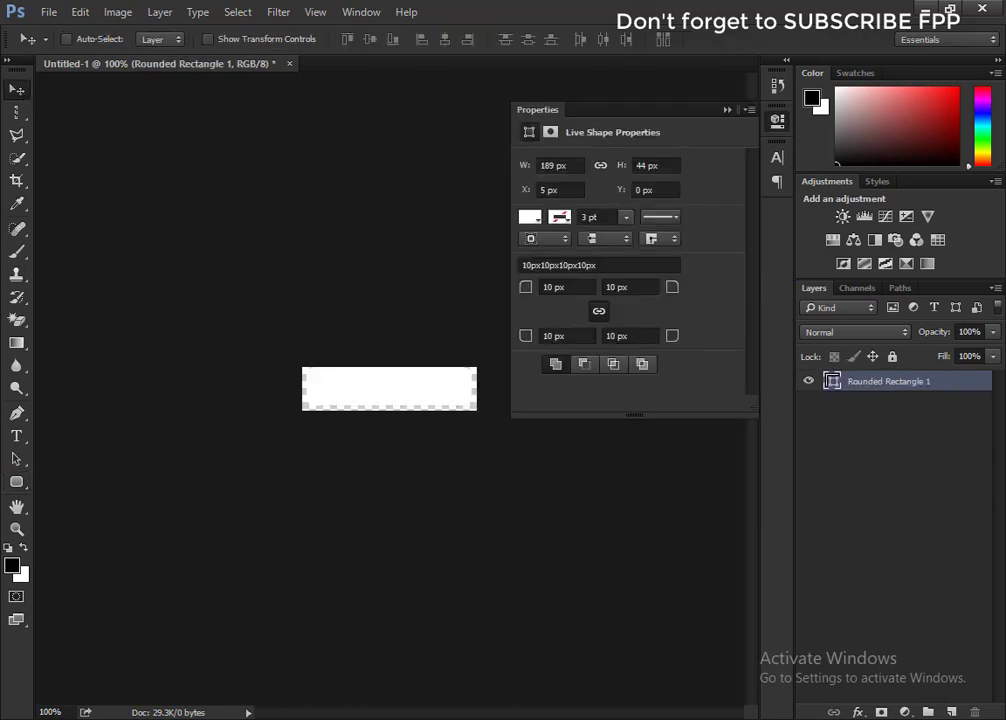
Nudge the rectangle down 2 px and fill it with the dark teal swatch
key(Down)
key(Down)
click(530, 217)
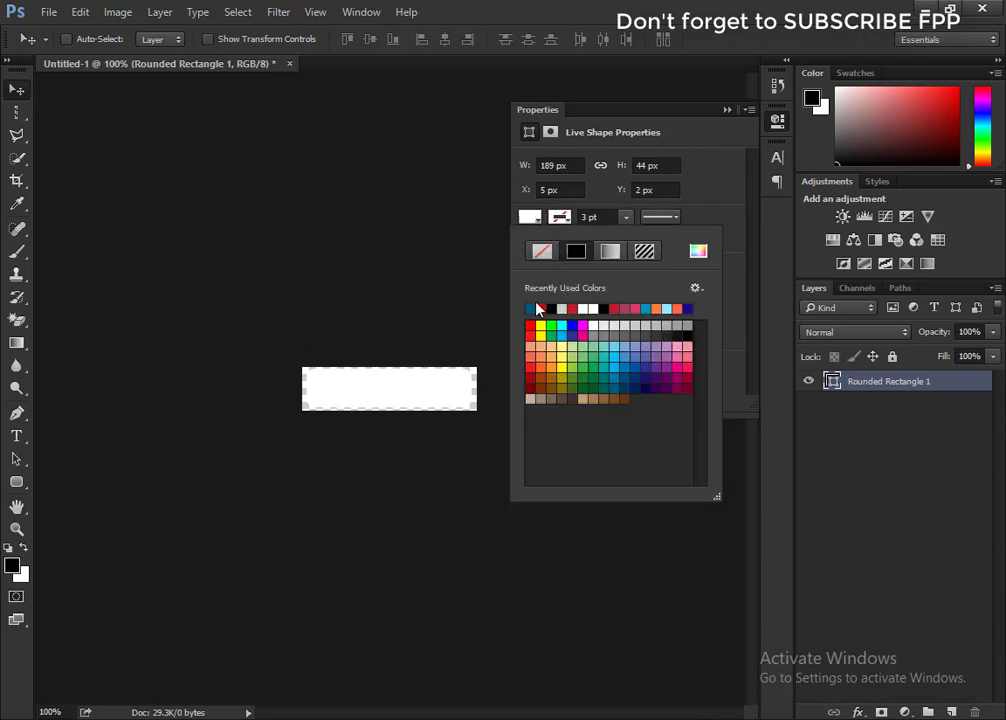
click(531, 309)
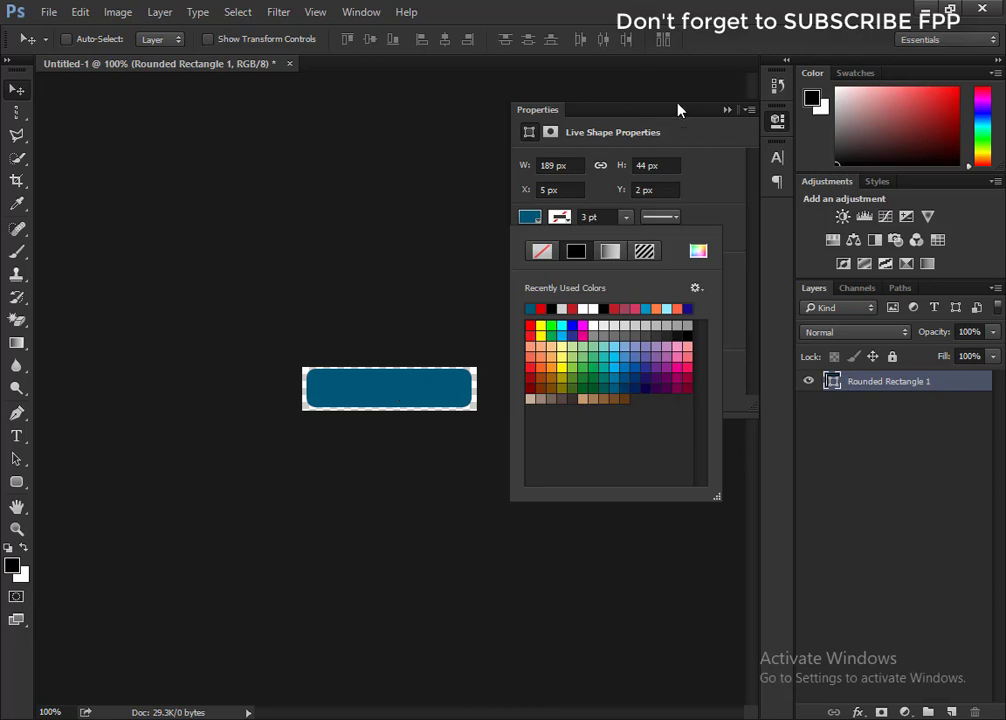
click(726, 111)
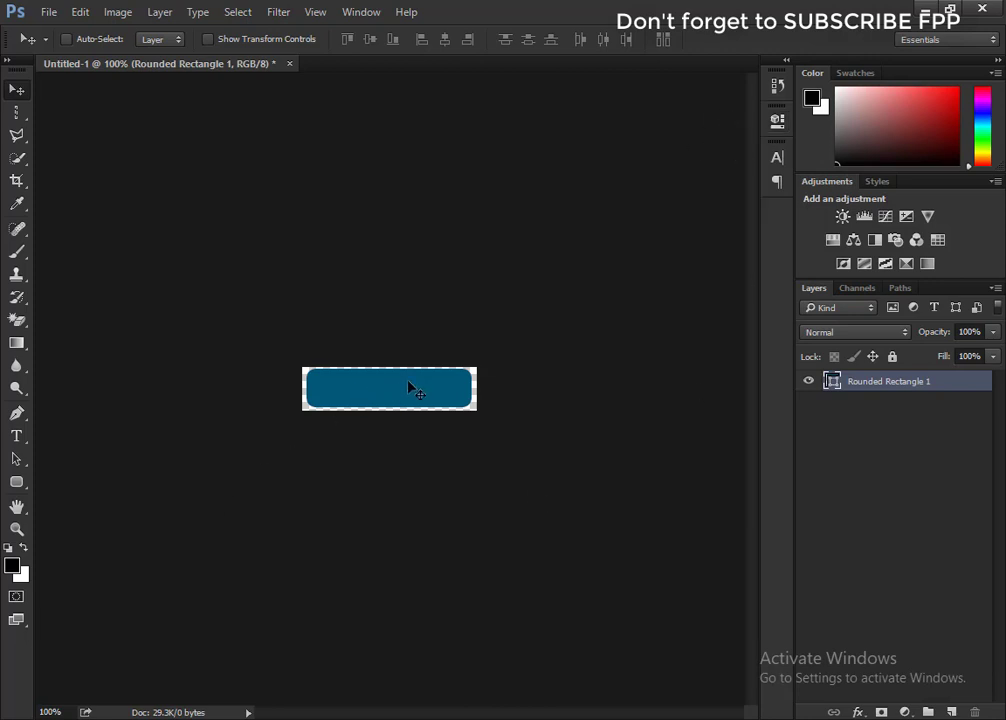
Type white 'CLICK HERE' text on the button with the Horizontal Type Tool
click(17, 441)
right_click(18, 440)
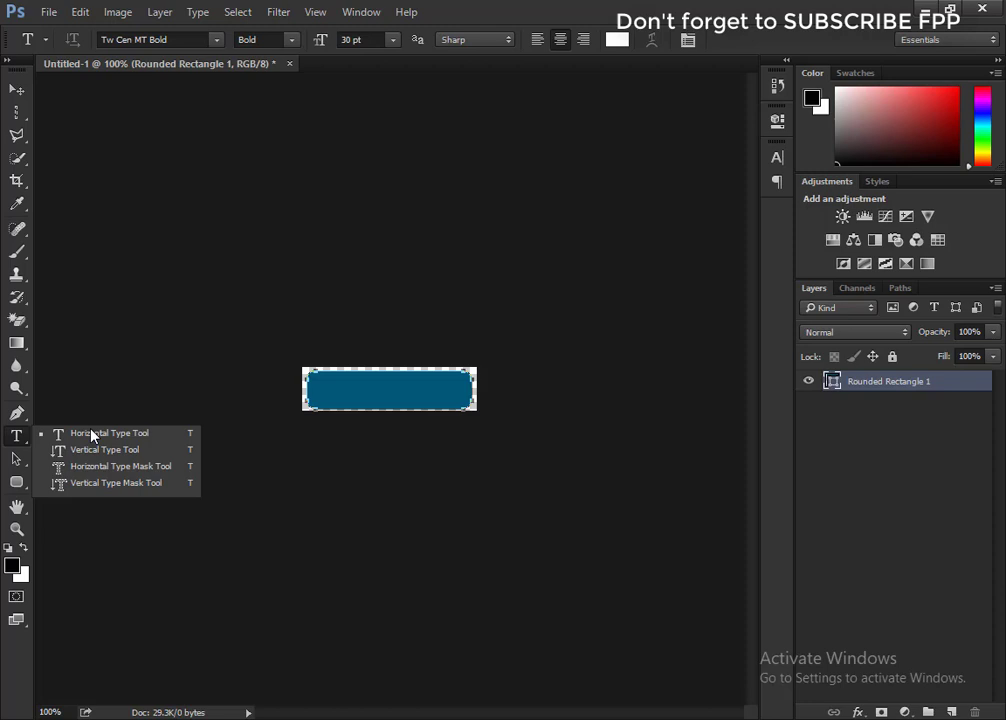
click(91, 435)
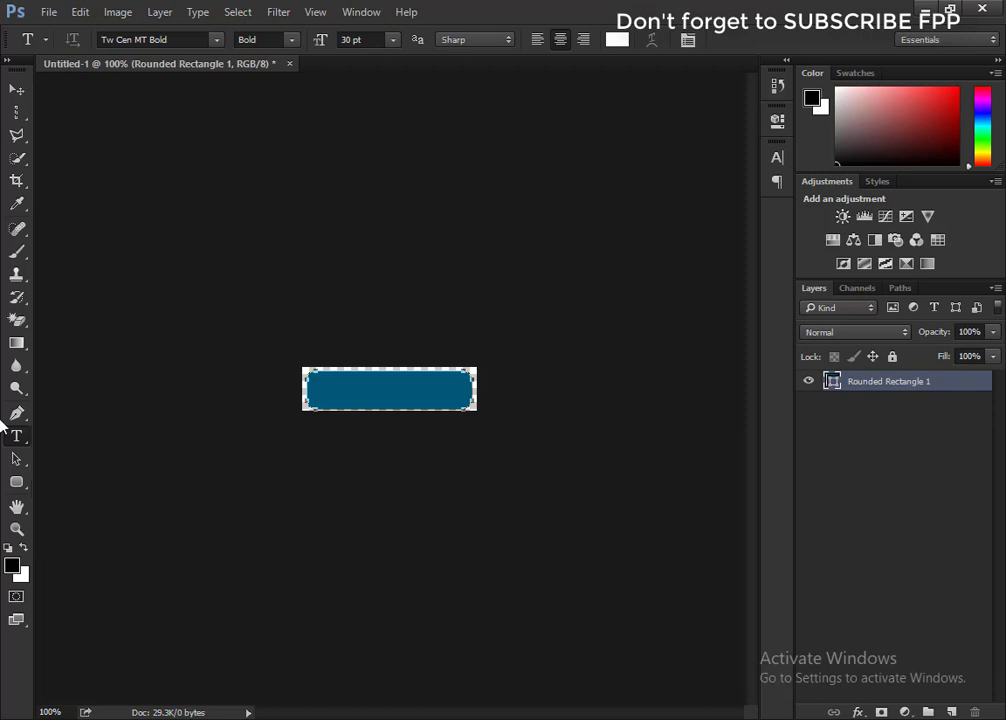
click(273, 358)
drag(265, 415, 313, 450)
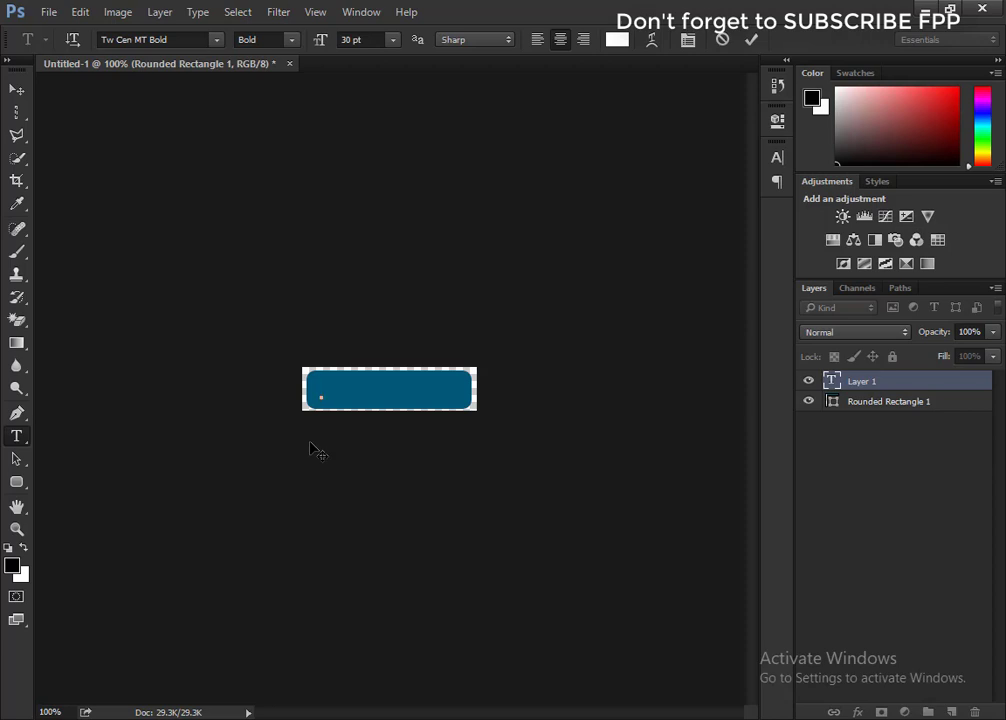
text(CLICK HERE)
click(16, 89)
drag(344, 380, 403, 388)
Scale the text to about 203% and shift it to fill the button
key(ctrl+t)
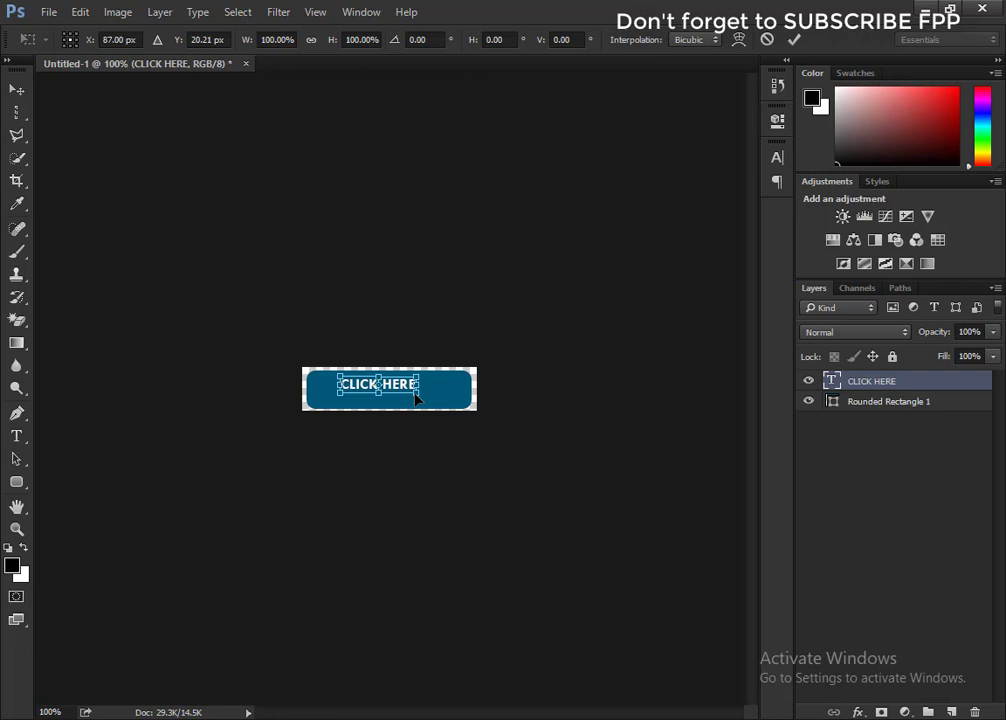
drag(417, 396, 493, 409)
drag(373, 399, 341, 401)
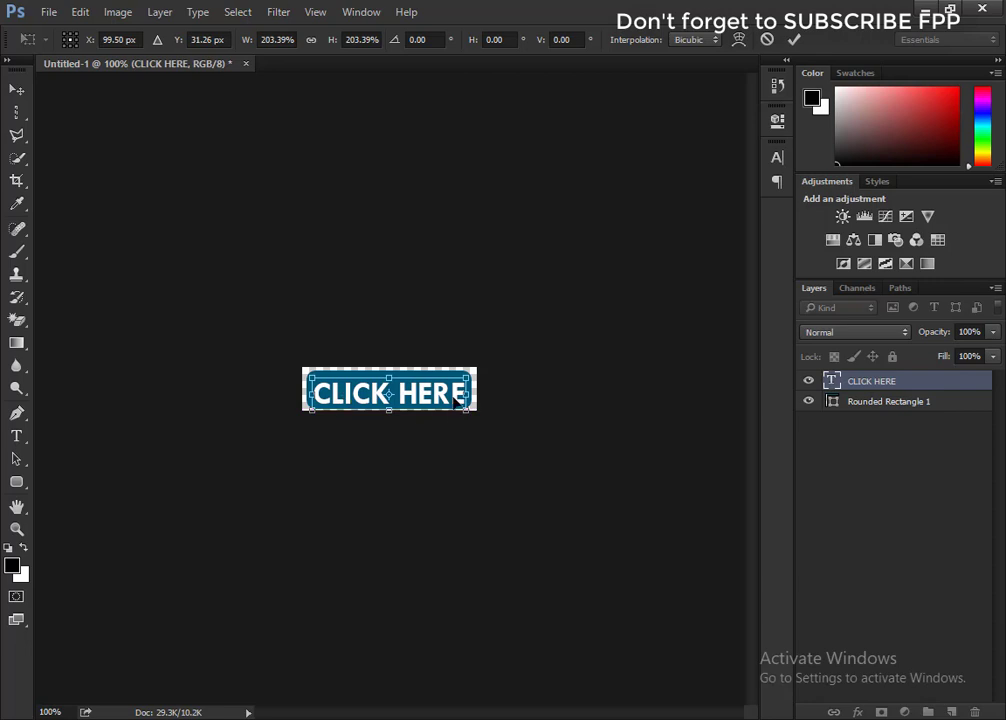
key(Up)
key(Up)
key(Up)
key(Up)
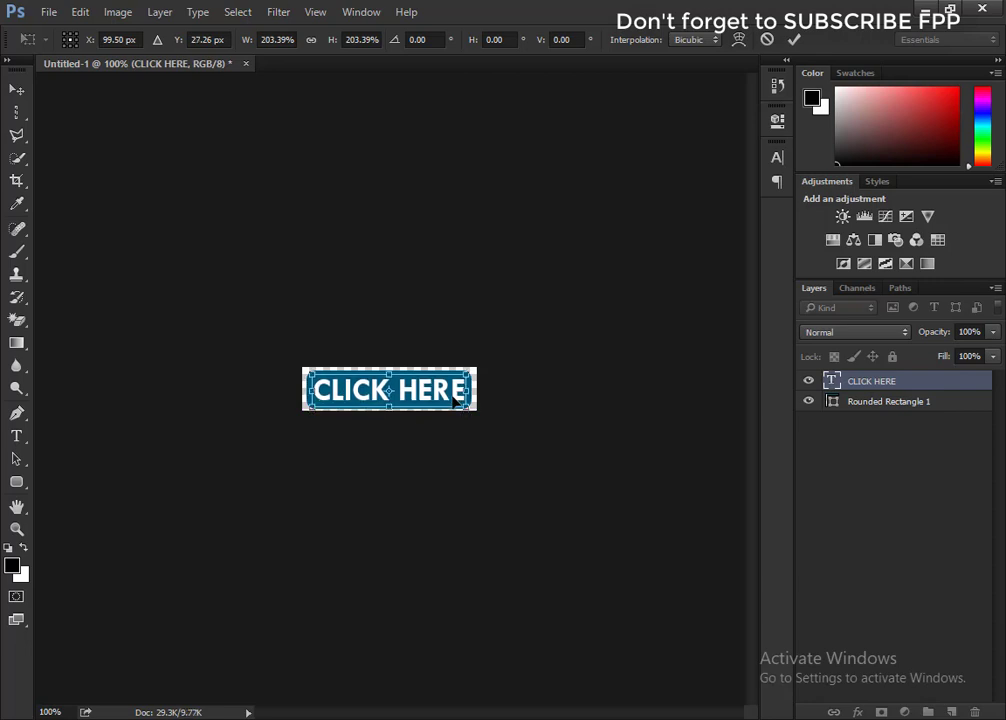
key(Return)
Centre the CLICK HERE text vertically on the canvas
click(238, 13)
click(245, 31)
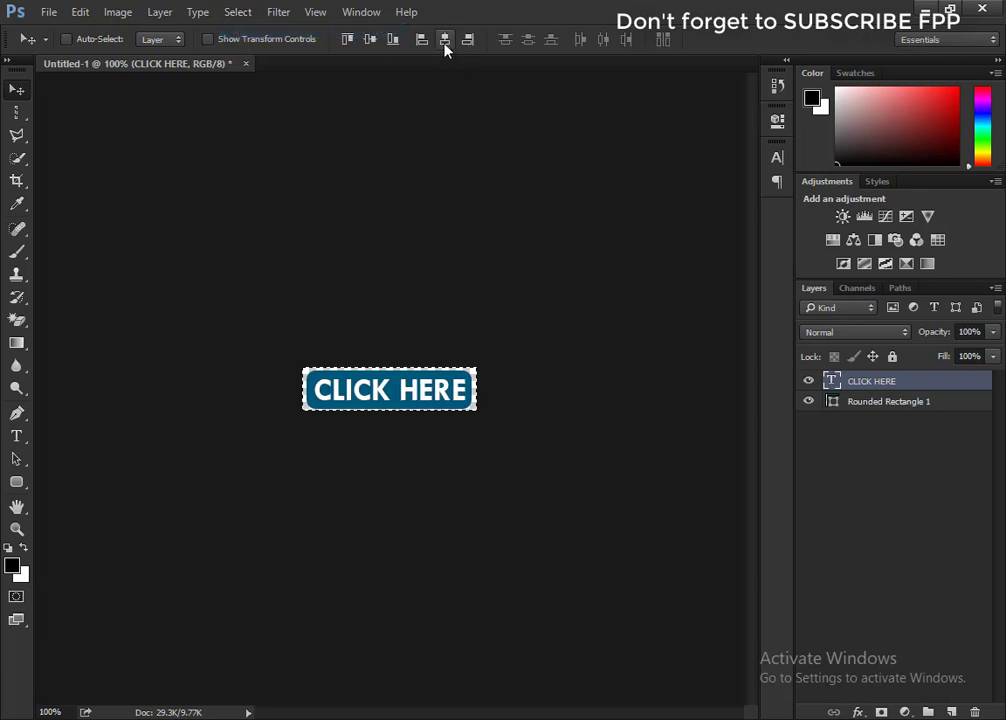
click(371, 40)
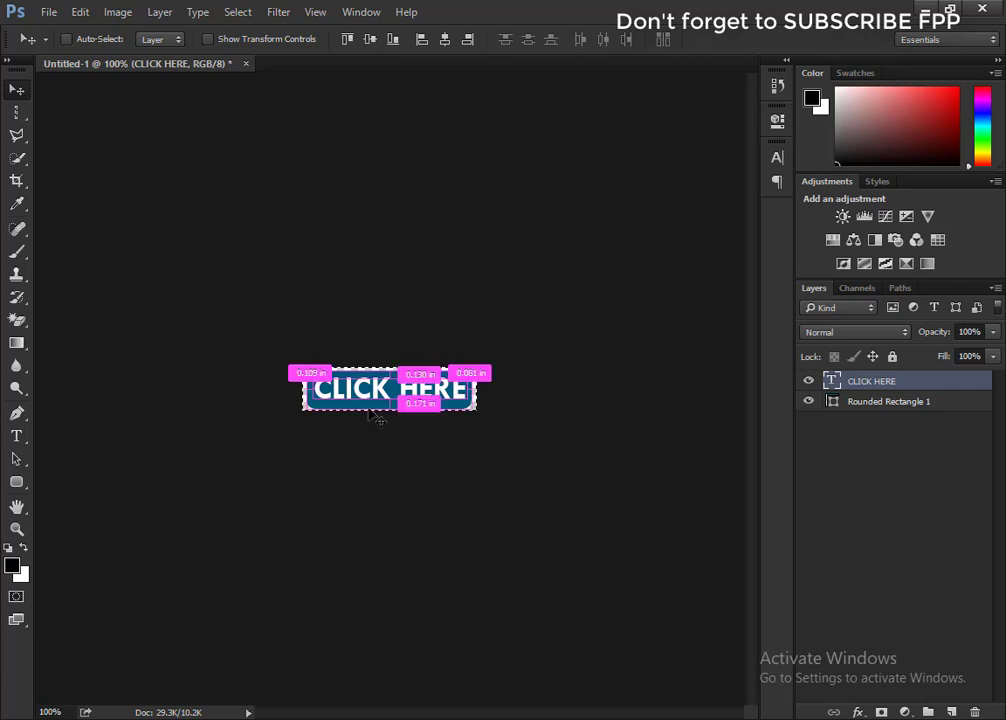
click(231, 12)
click(234, 45)
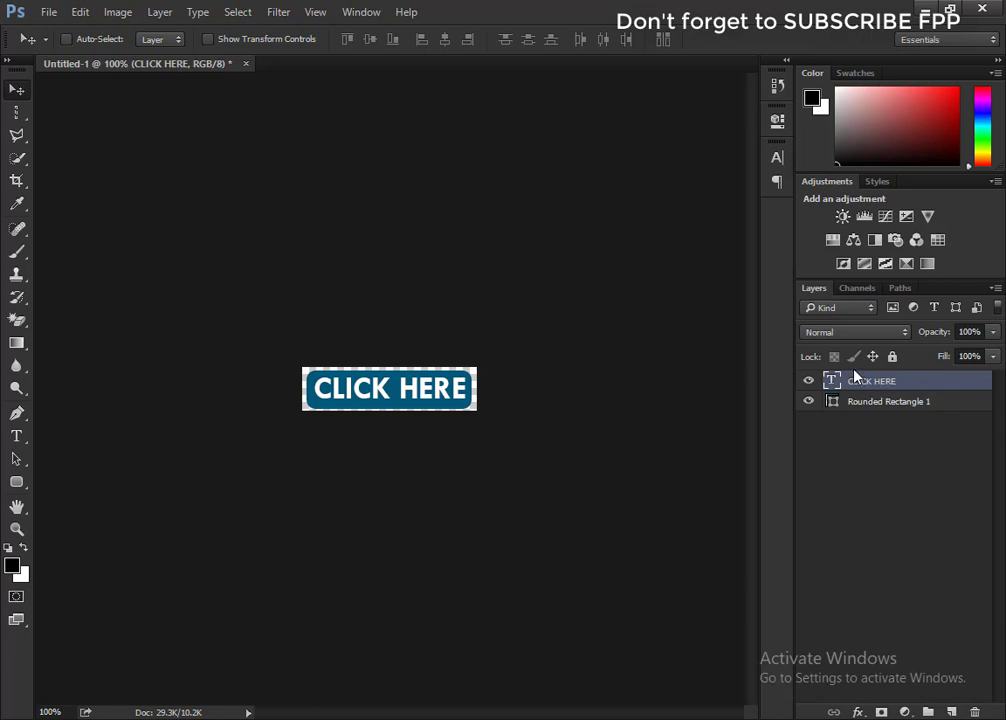
Duplicate the text layer twice, select CLICK HERE copy, and show the Timeline
key(ctrl+j)
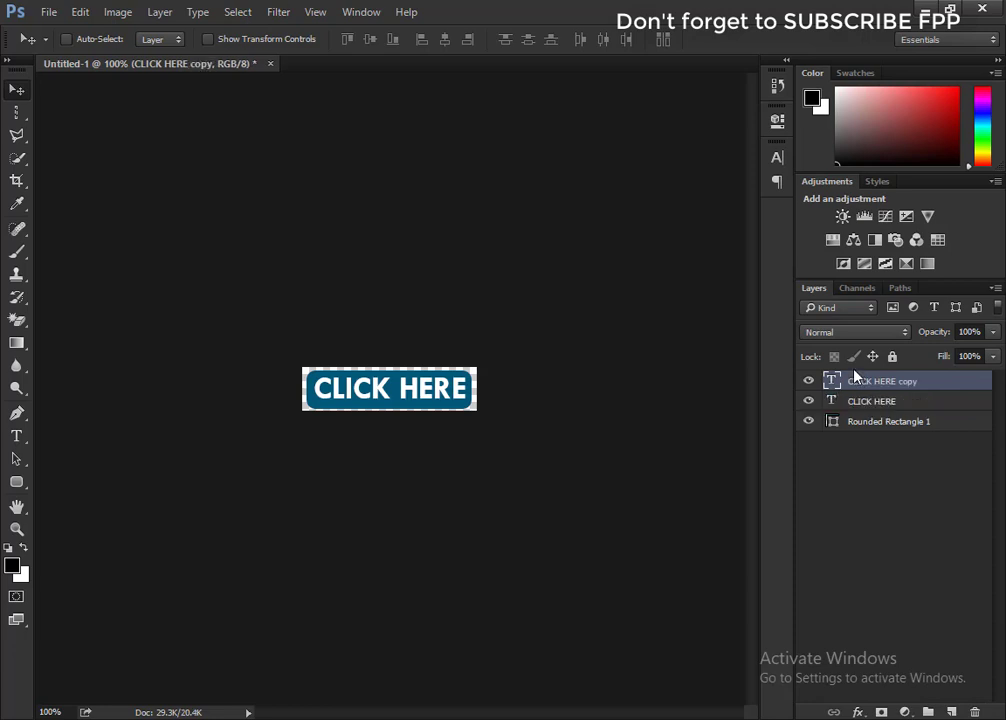
key(ctrl+j)
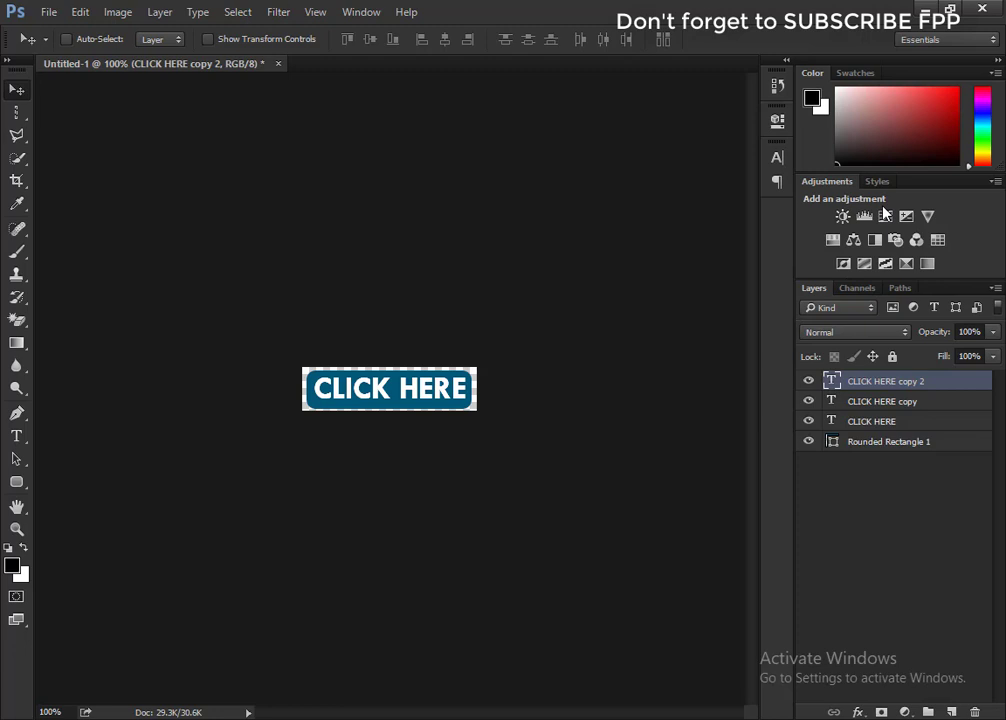
click(889, 402)
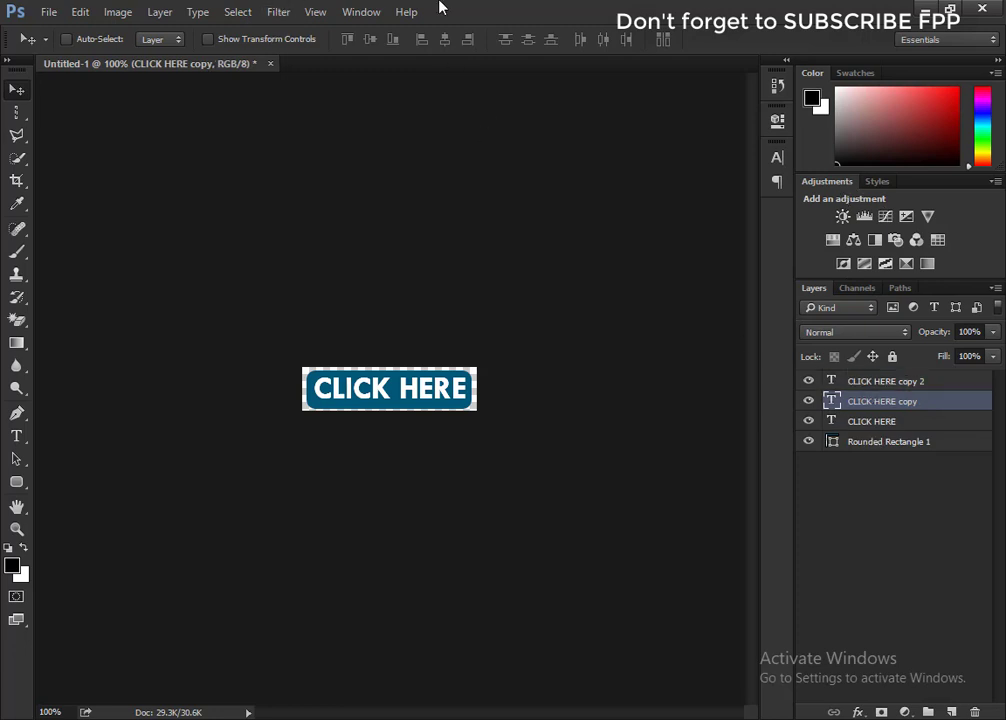
click(360, 13)
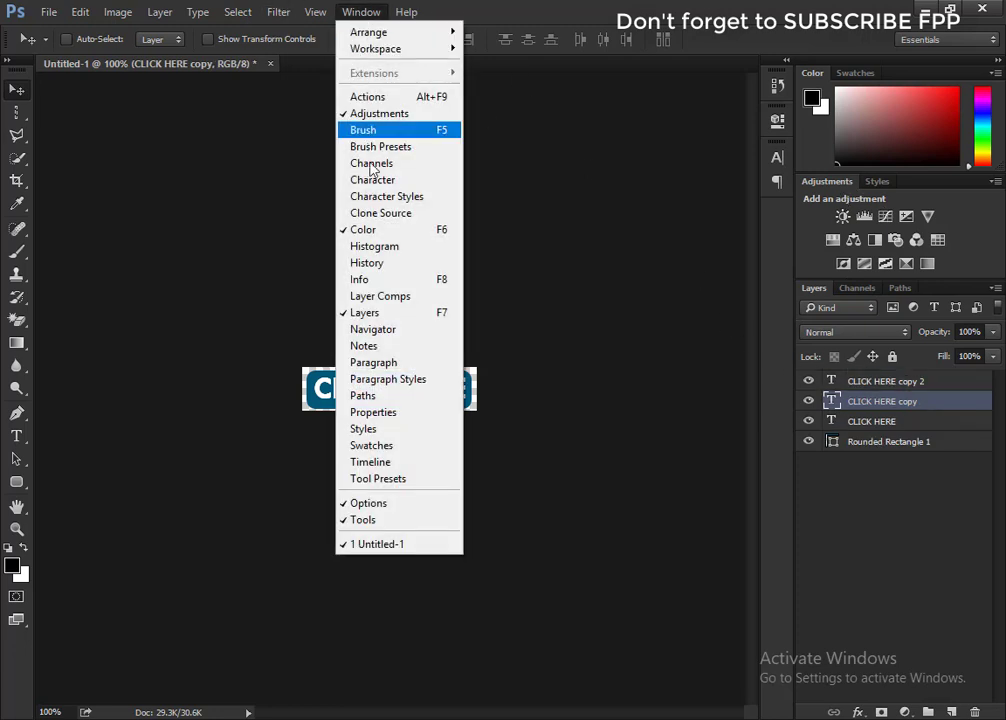
click(397, 464)
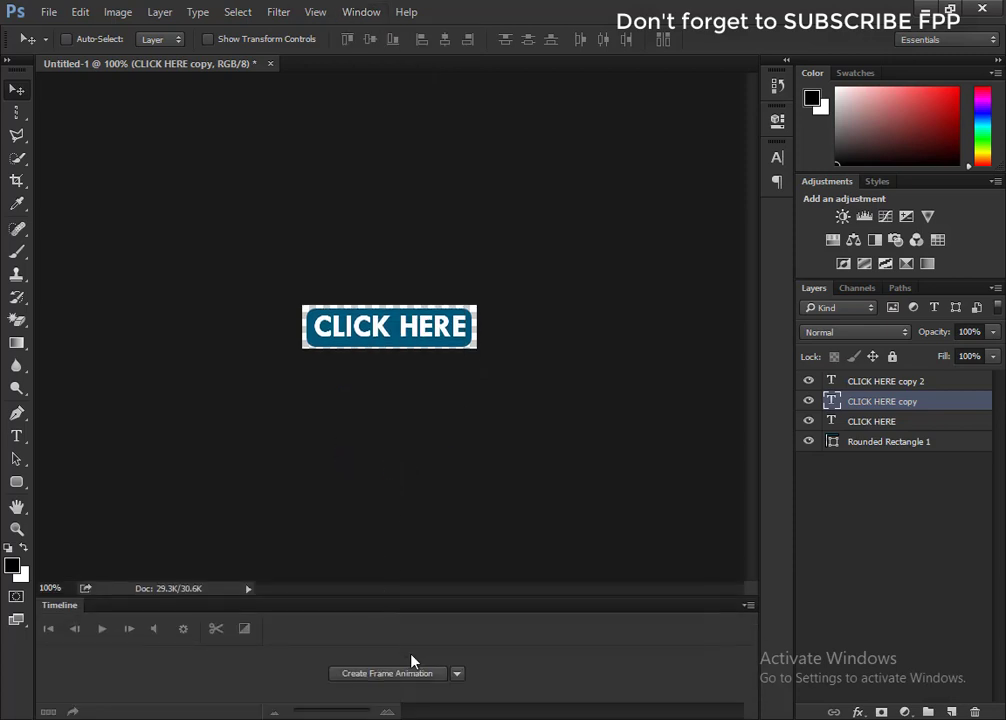
Create a frame animation with three identical frames, then select frame 1
click(457, 676)
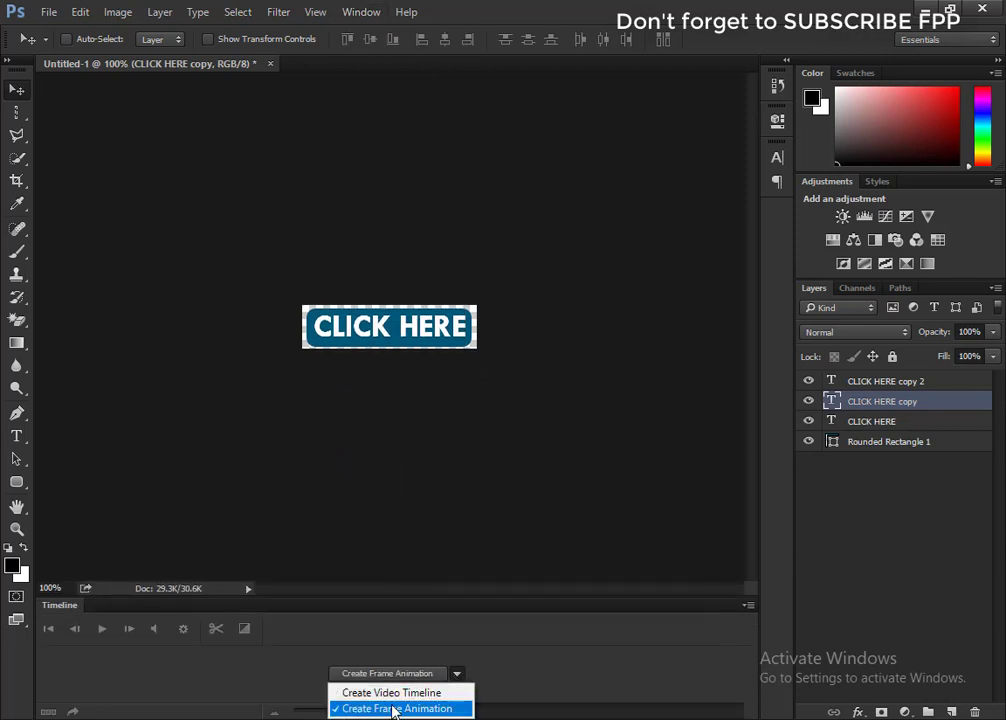
click(390, 708)
click(382, 672)
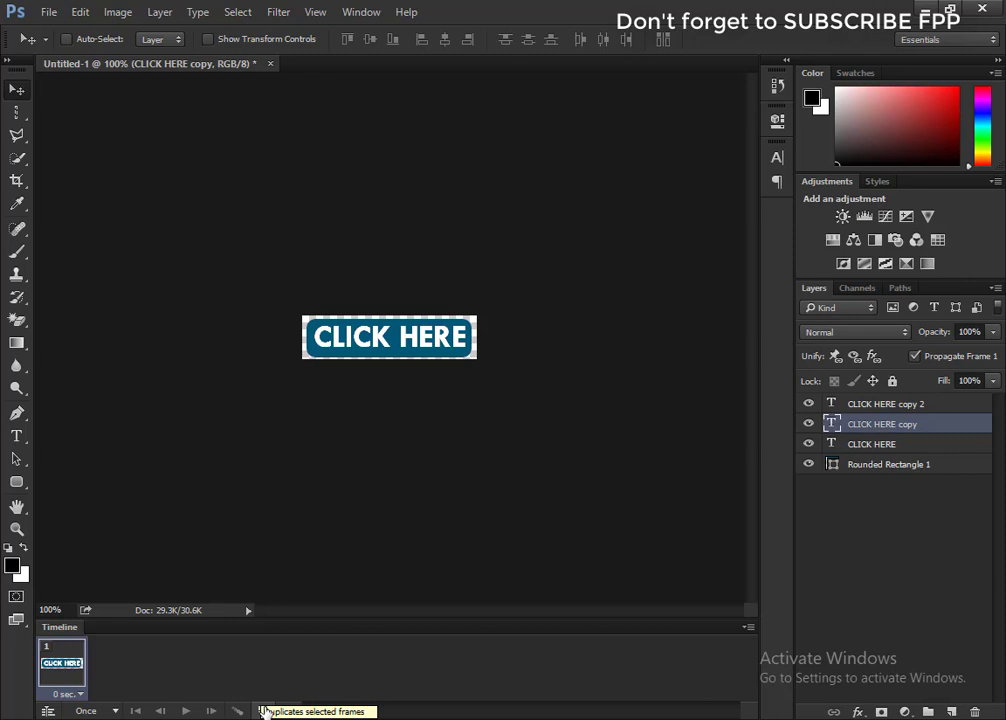
click(263, 711)
click(263, 711)
click(62, 676)
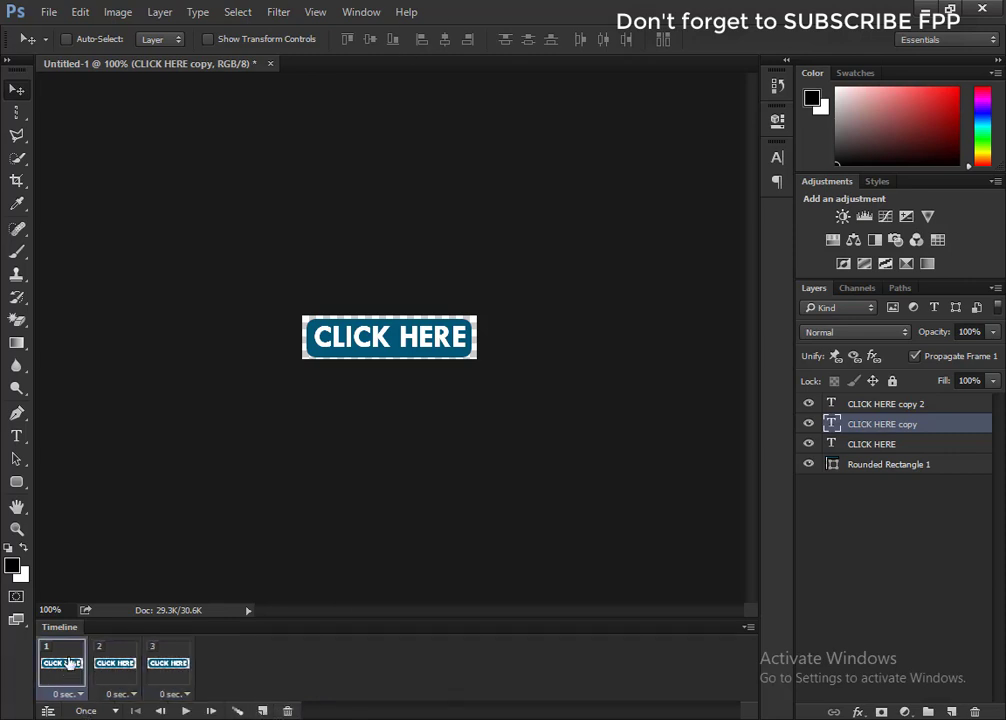
Hide both copy layers in frame 1, then show CLICK HERE copy in frame 2
click(808, 404)
click(808, 424)
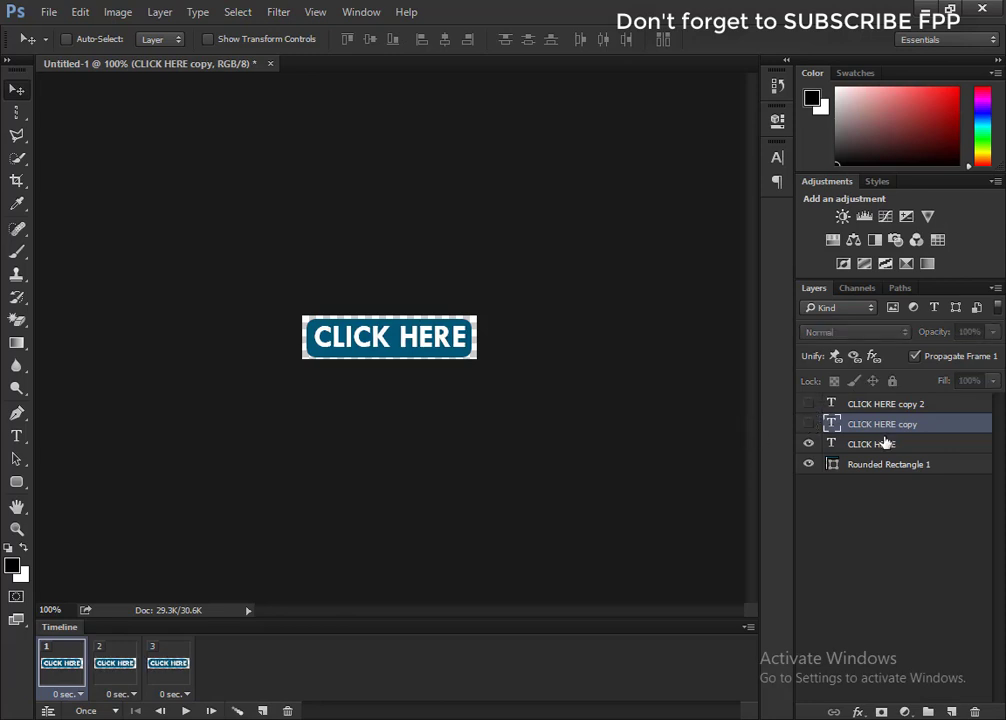
click(113, 678)
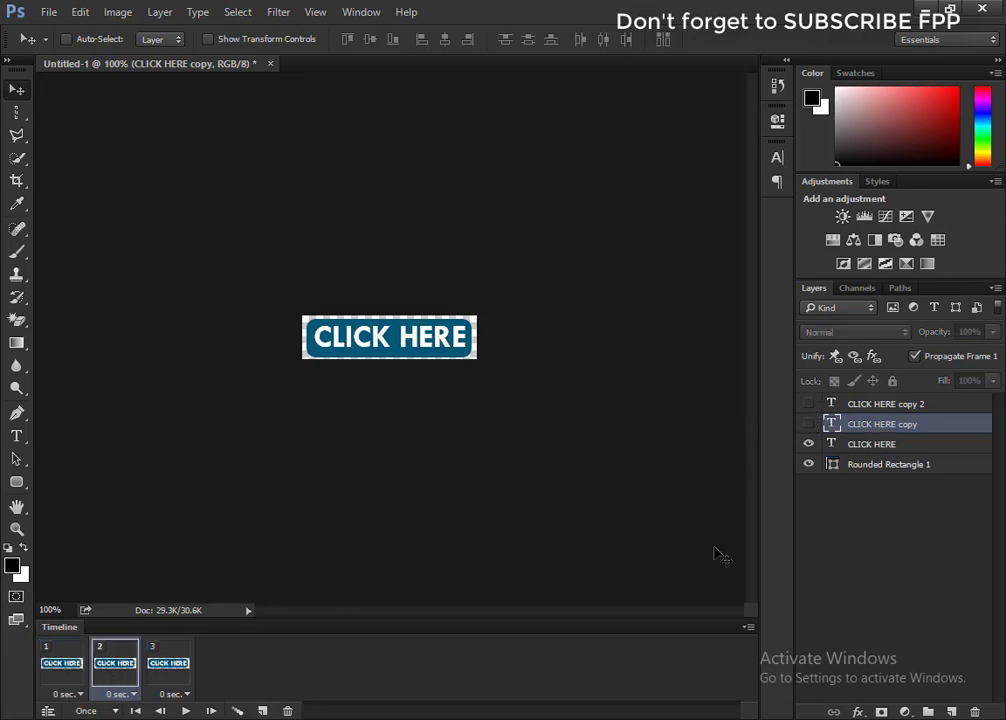
click(808, 424)
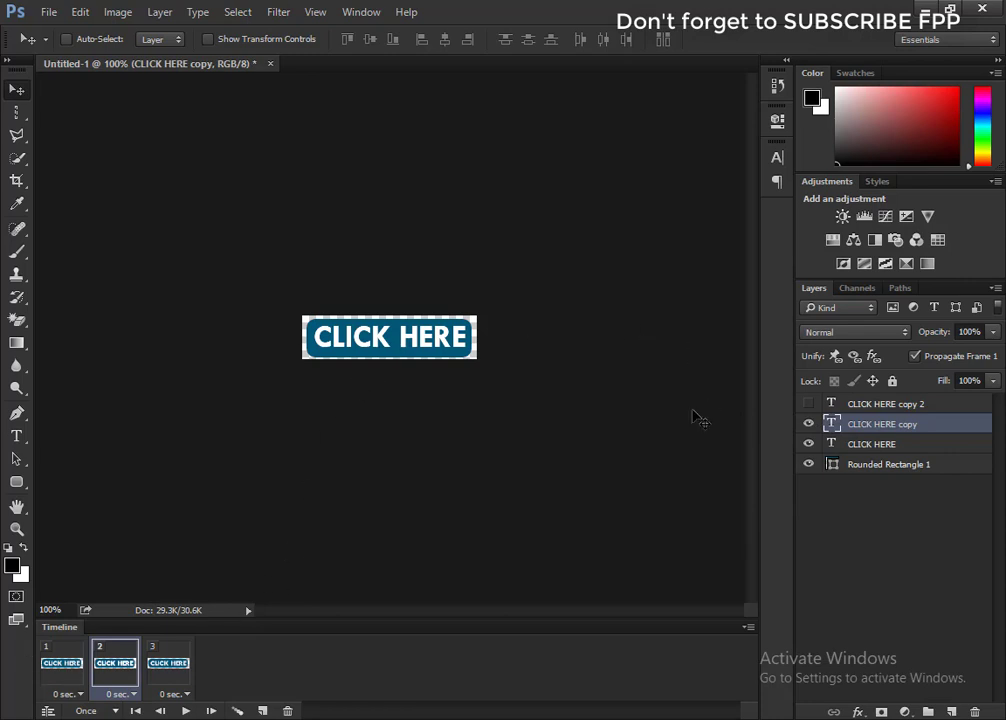
Recolour the CLICK HERE copy text to red (f40202)
click(779, 157)
double_click(831, 424)
click(617, 39)
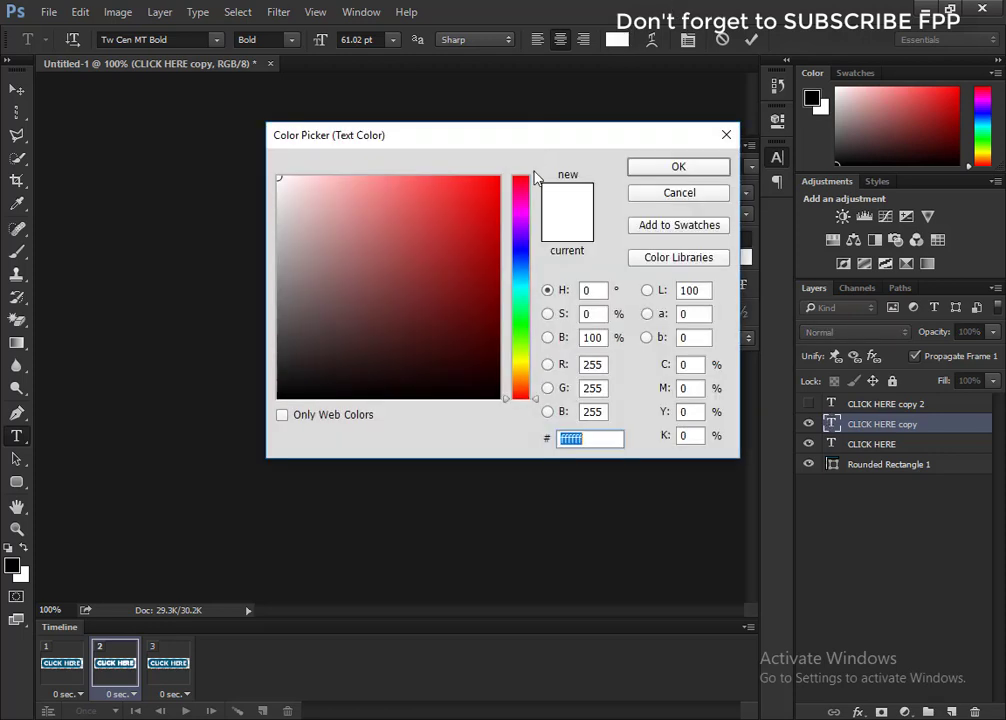
click(494, 203)
drag(532, 144, 722, 146)
click(681, 188)
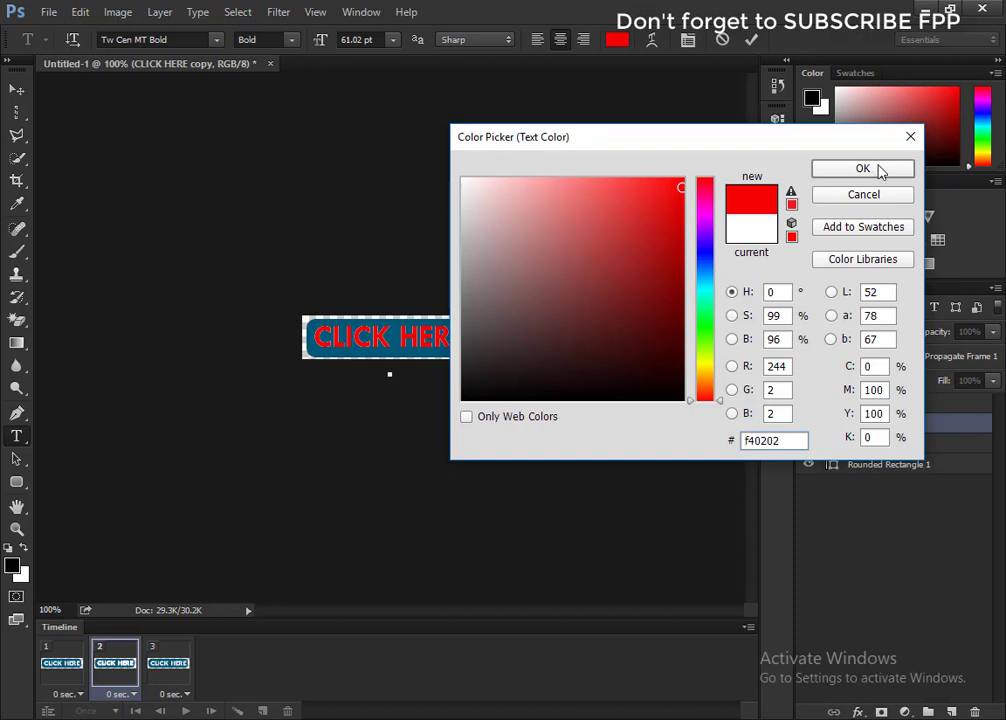
click(862, 169)
click(751, 39)
key(v)
click(168, 663)
Show and select CLICK HERE copy 2 and set its text colour to ff0000
click(809, 404)
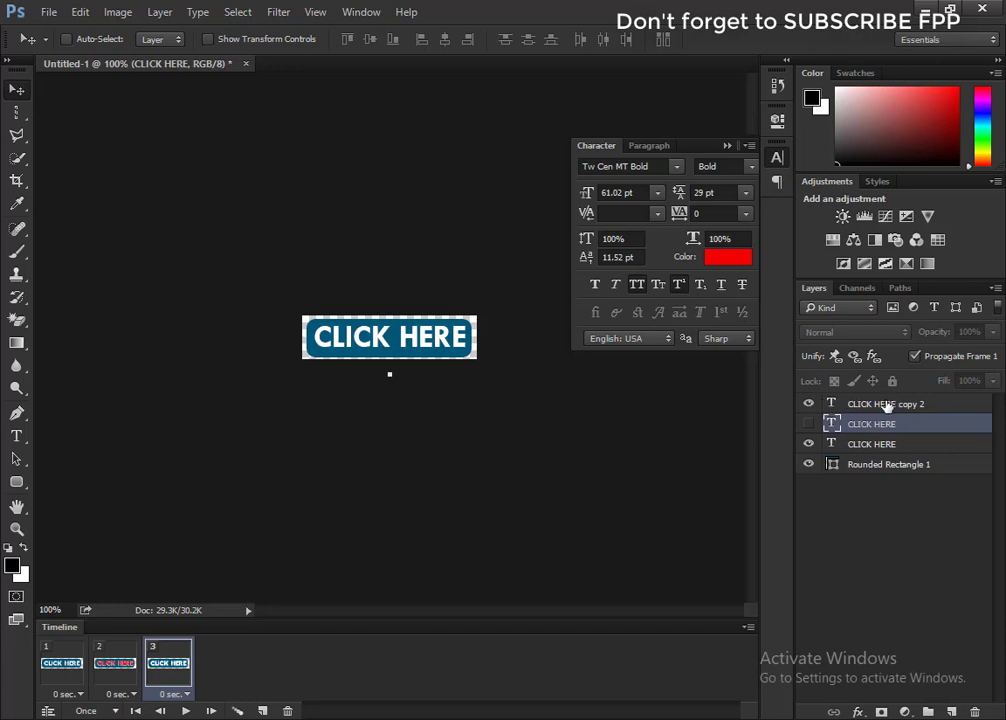
click(919, 403)
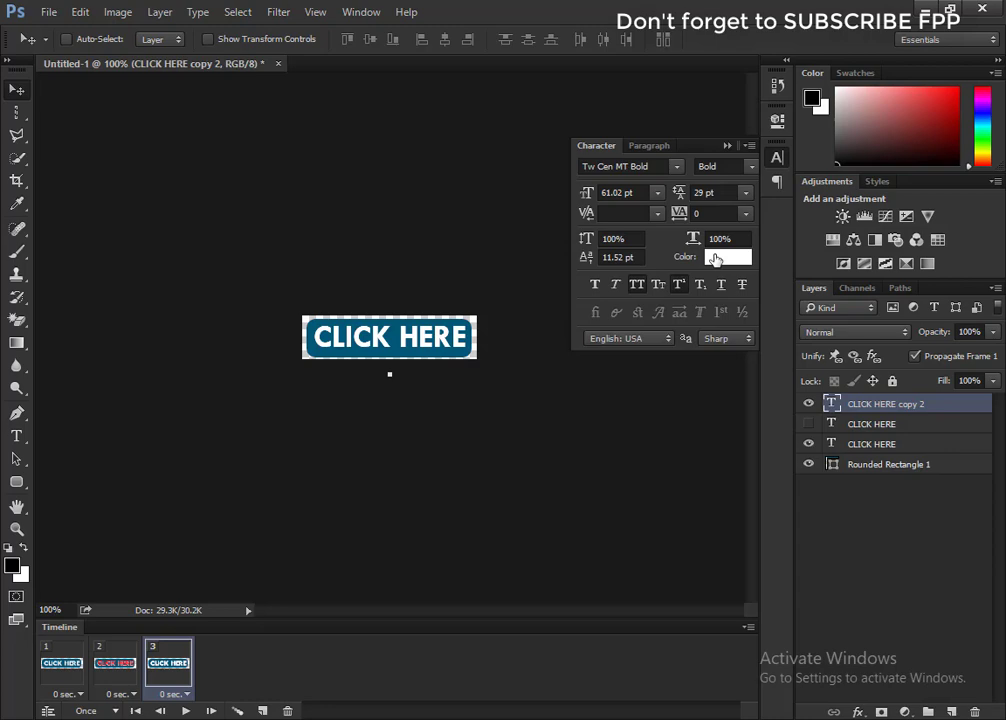
click(712, 256)
text(bd1313ff0000)
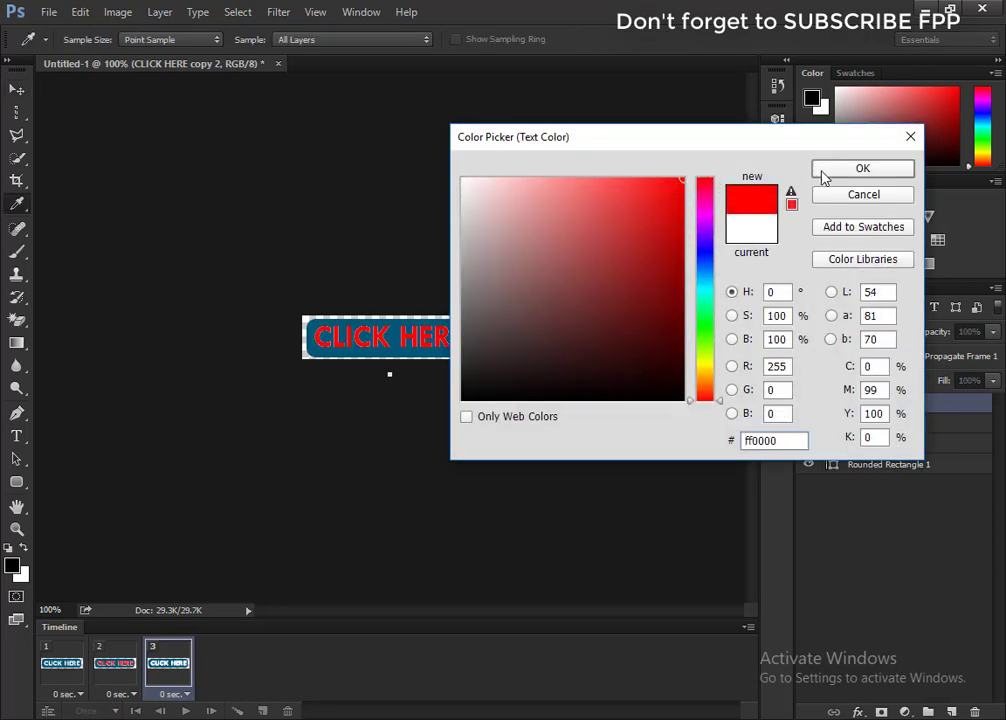
click(845, 170)
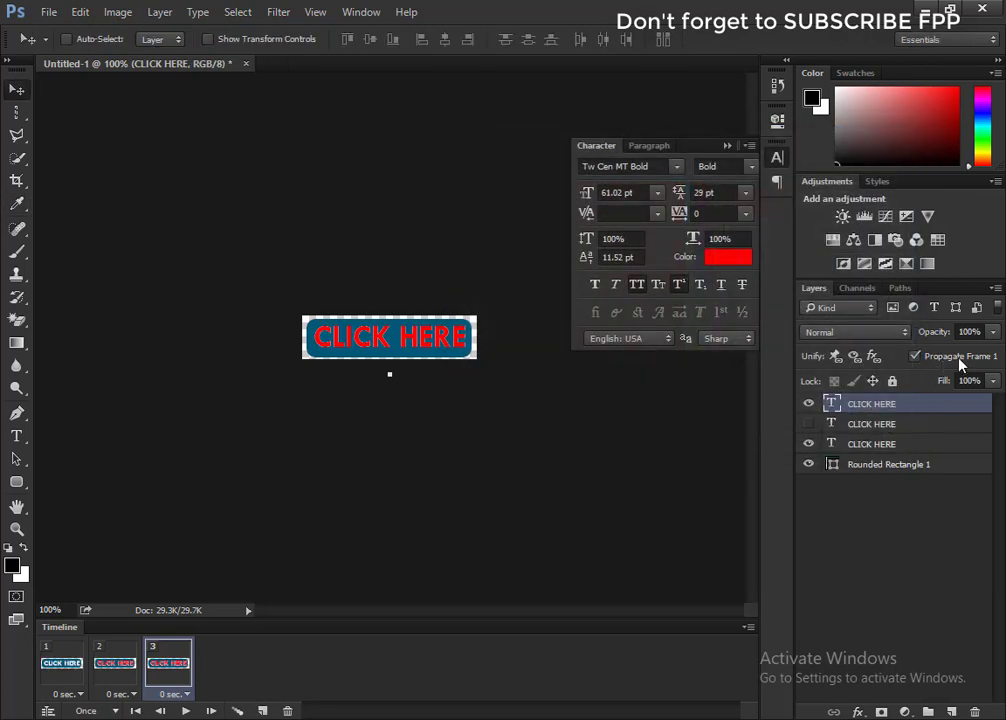
Add a white 3 px outside stroke layer style to the red text
double_click(968, 410)
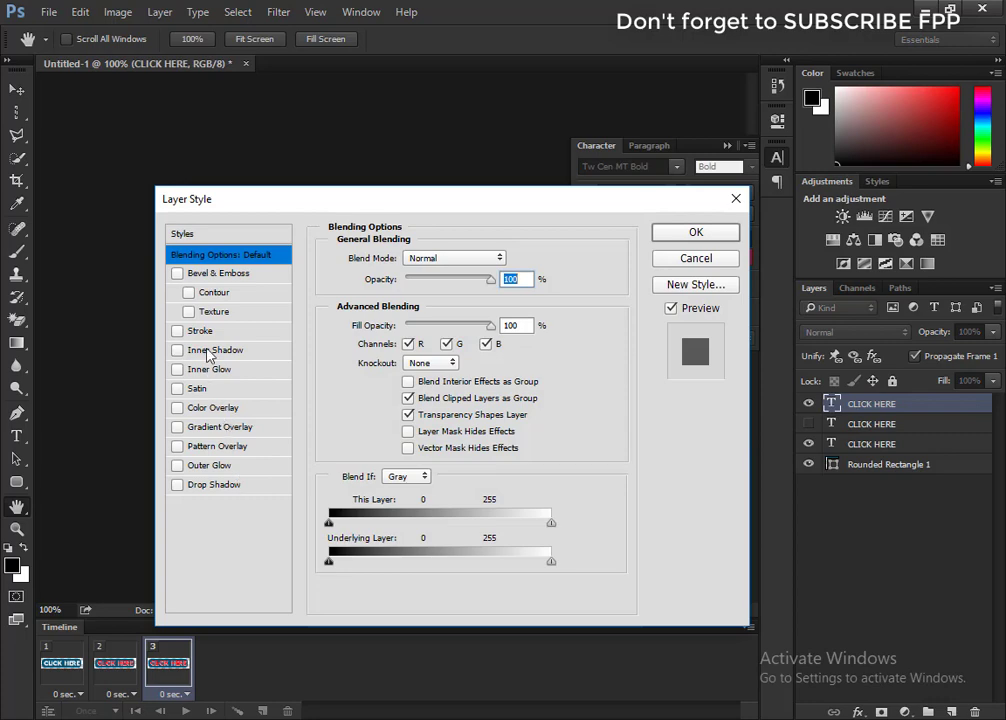
click(200, 330)
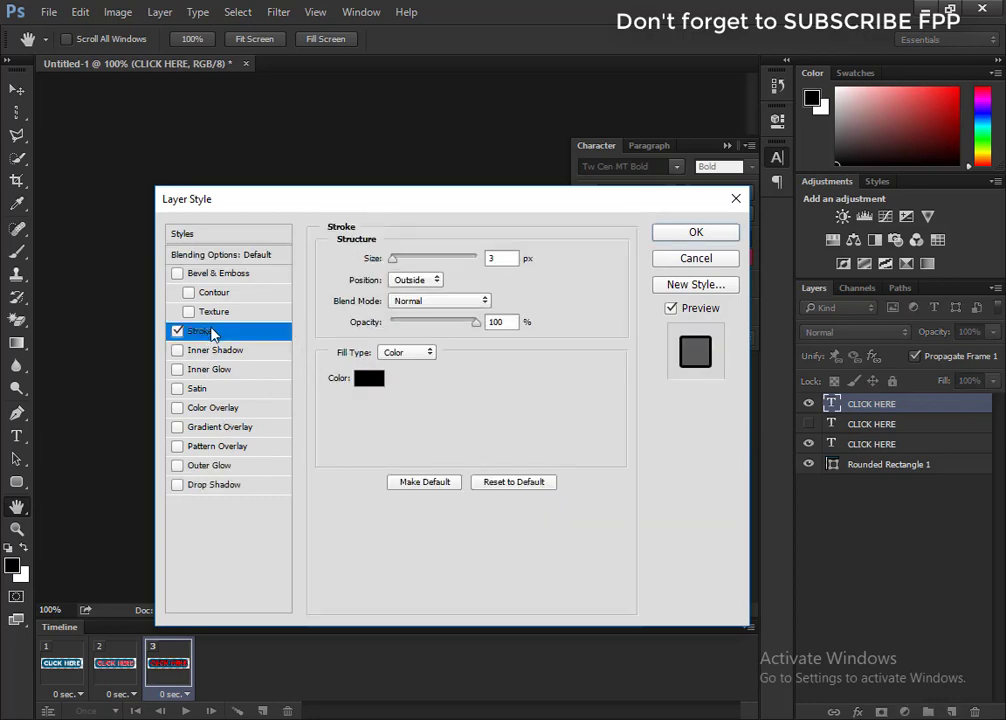
click(370, 380)
click(472, 202)
click(463, 178)
click(862, 168)
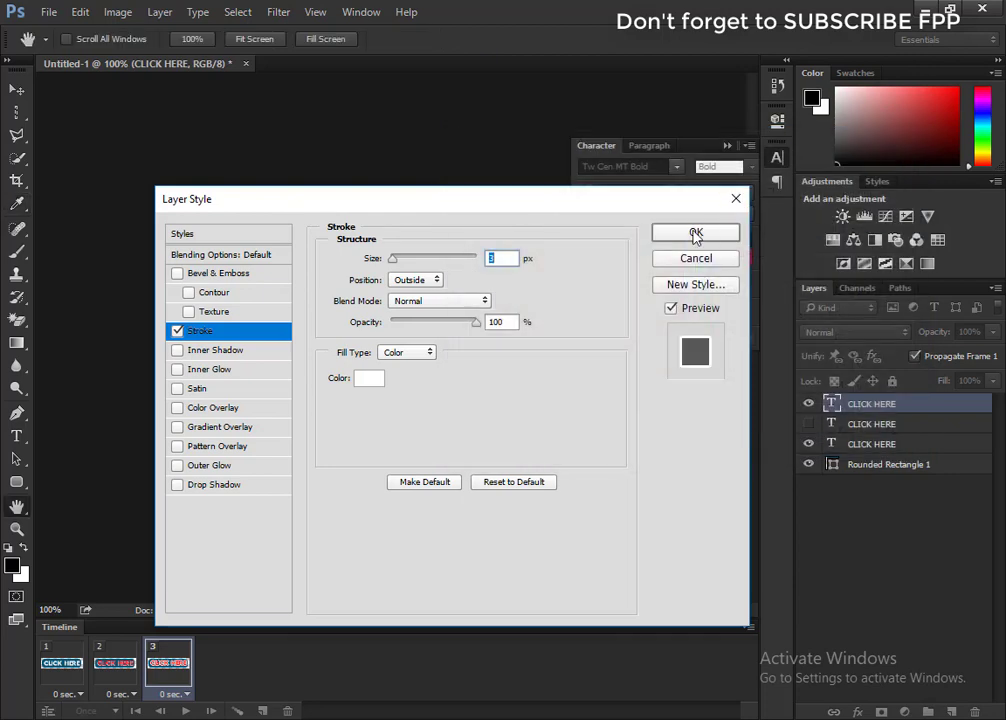
click(695, 234)
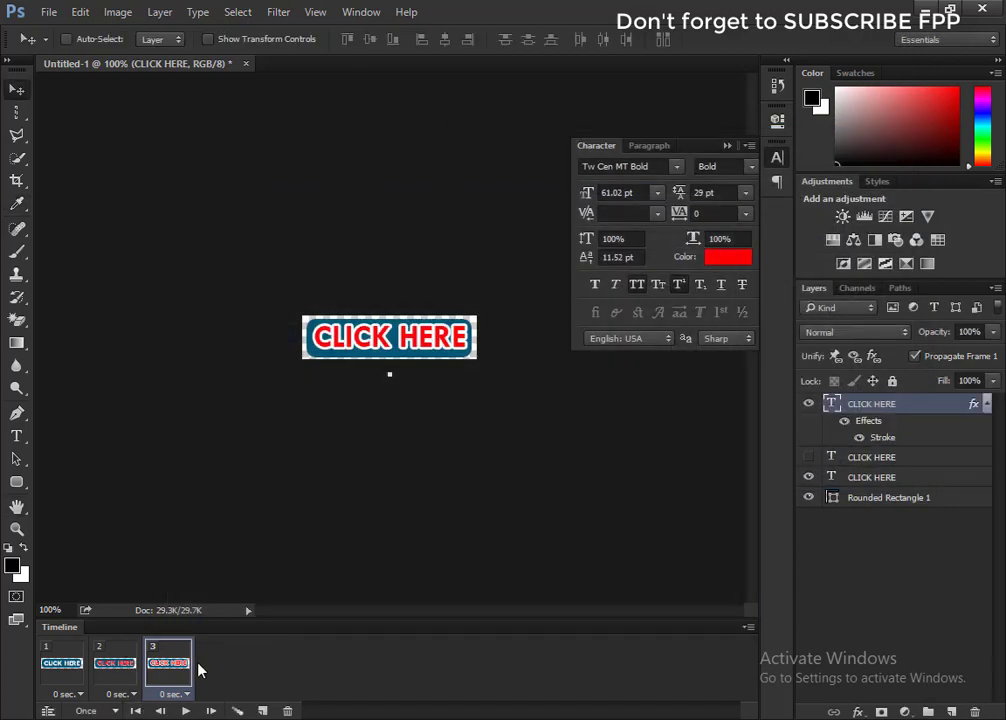
Select all three frames and set their delay to 0.5 seconds
ctrl+click(65, 668)
ctrl+click(110, 667)
click(120, 693)
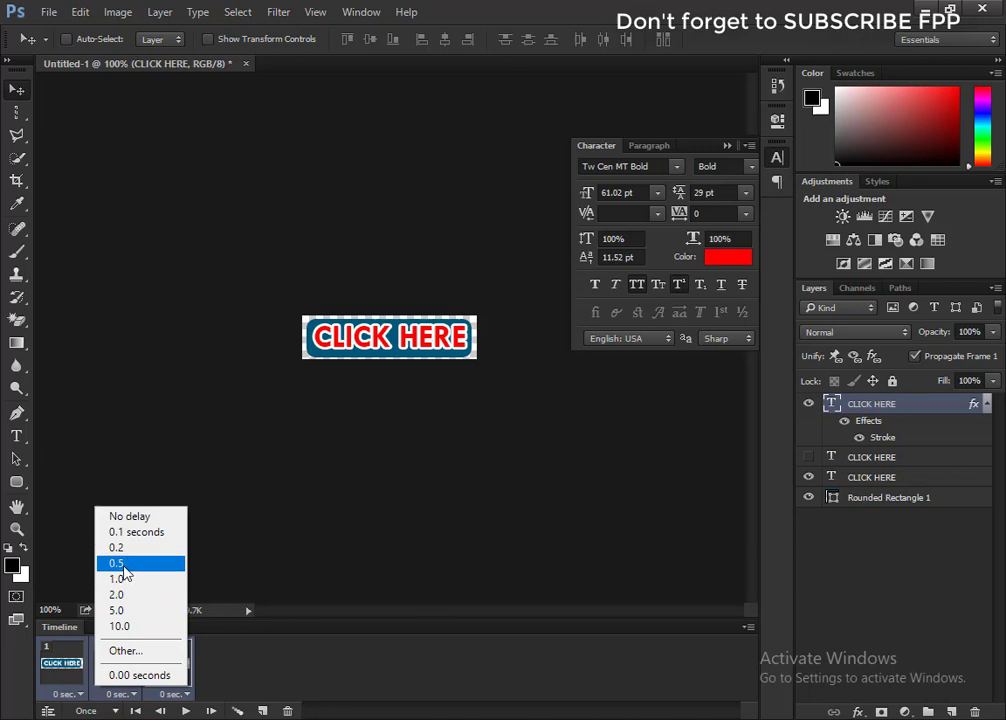
click(123, 565)
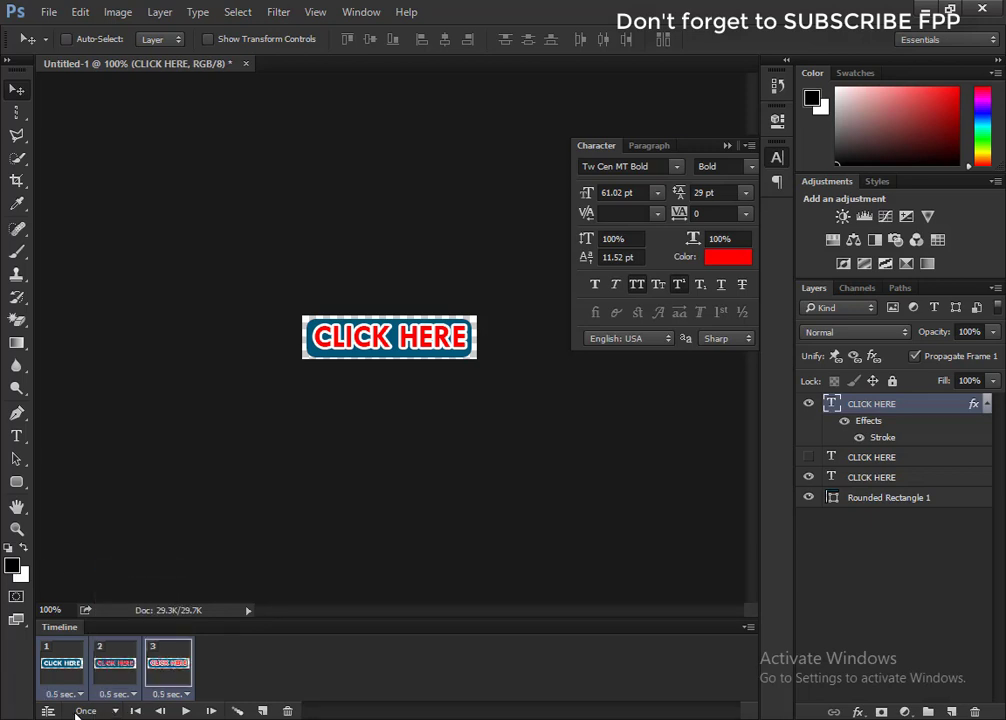
Set looping to Forever and preview the animation
click(116, 712)
click(92, 667)
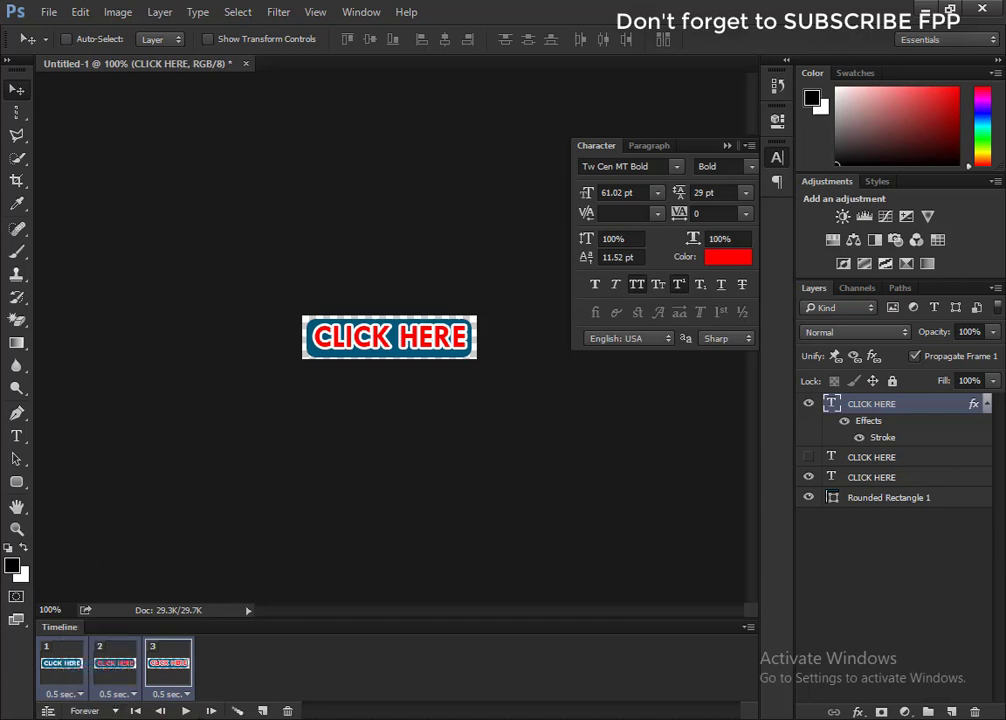
click(187, 711)
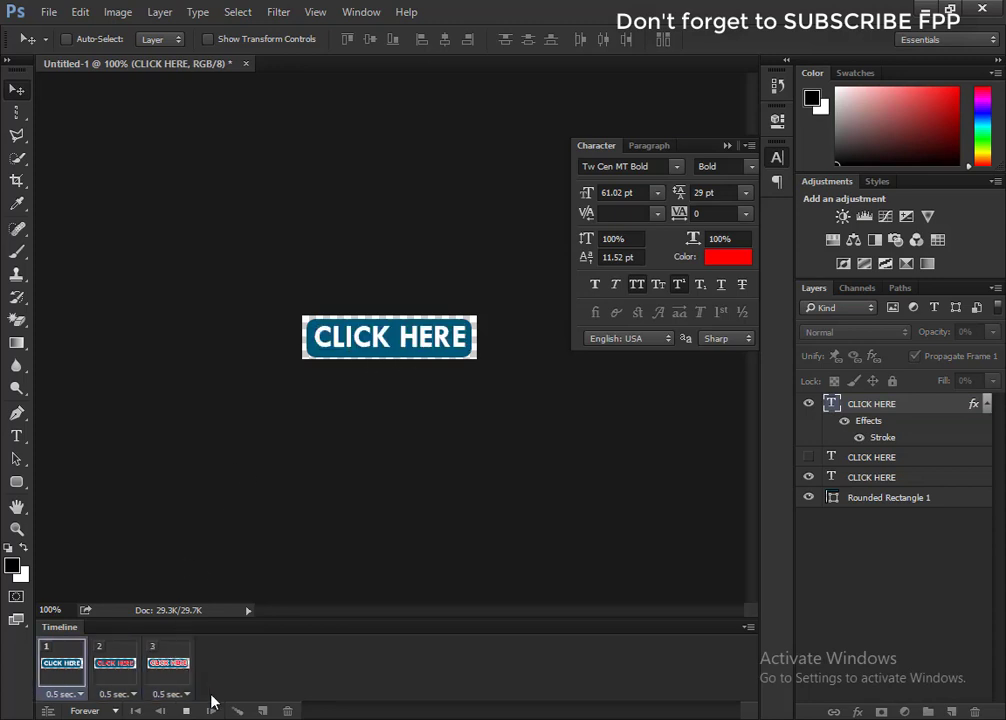
click(211, 705)
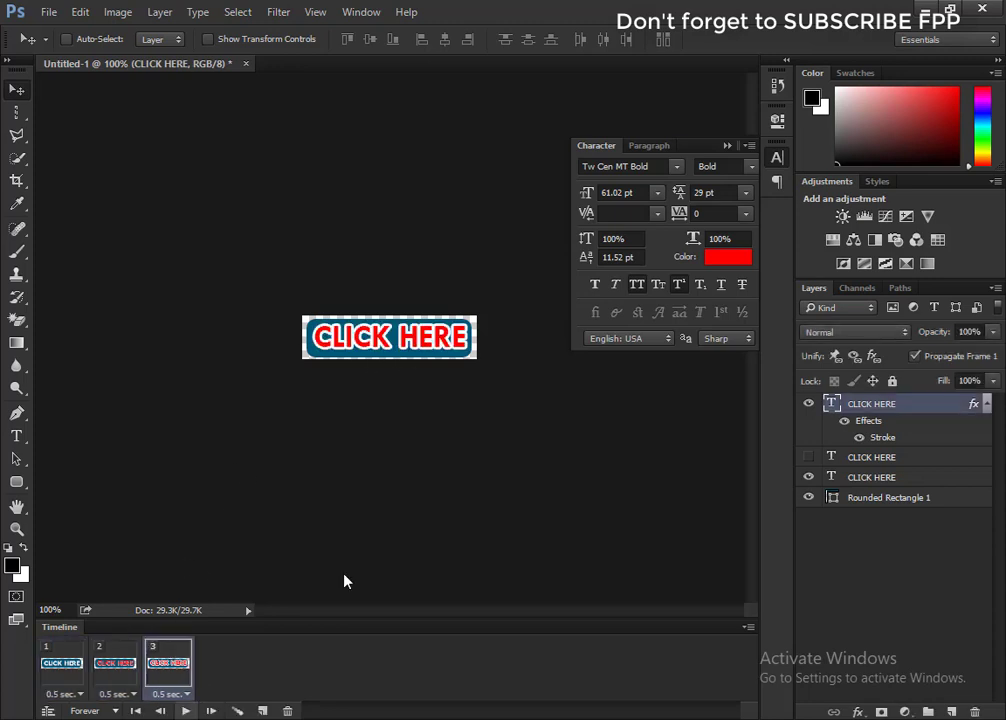
click(728, 145)
Save the animation for web as a GIF named 'click button' in Documents
click(48, 12)
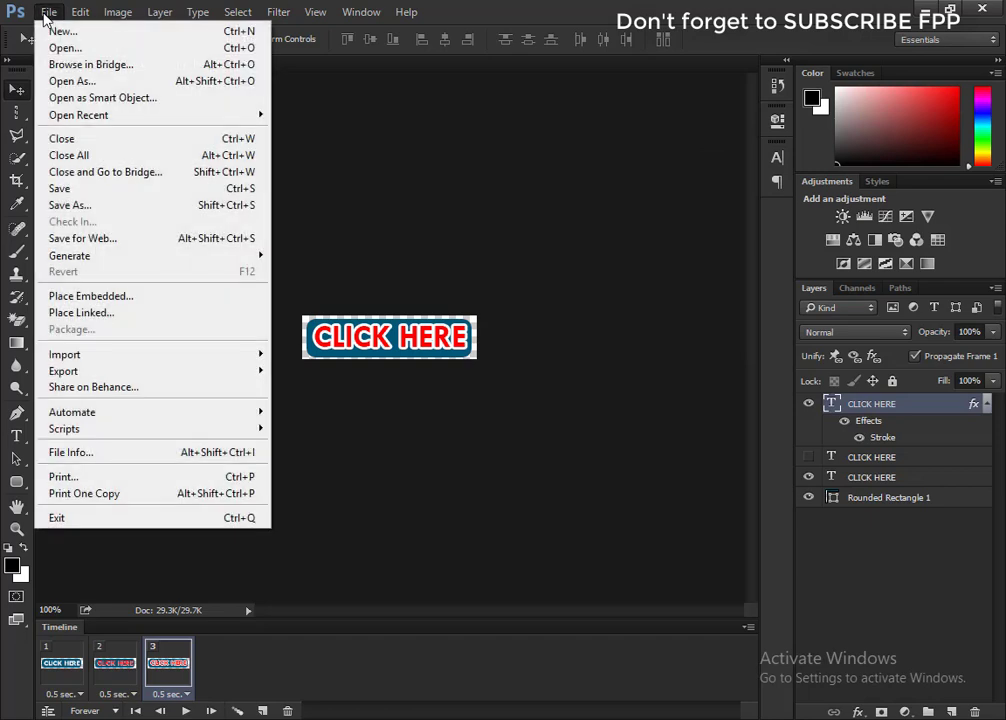
click(100, 240)
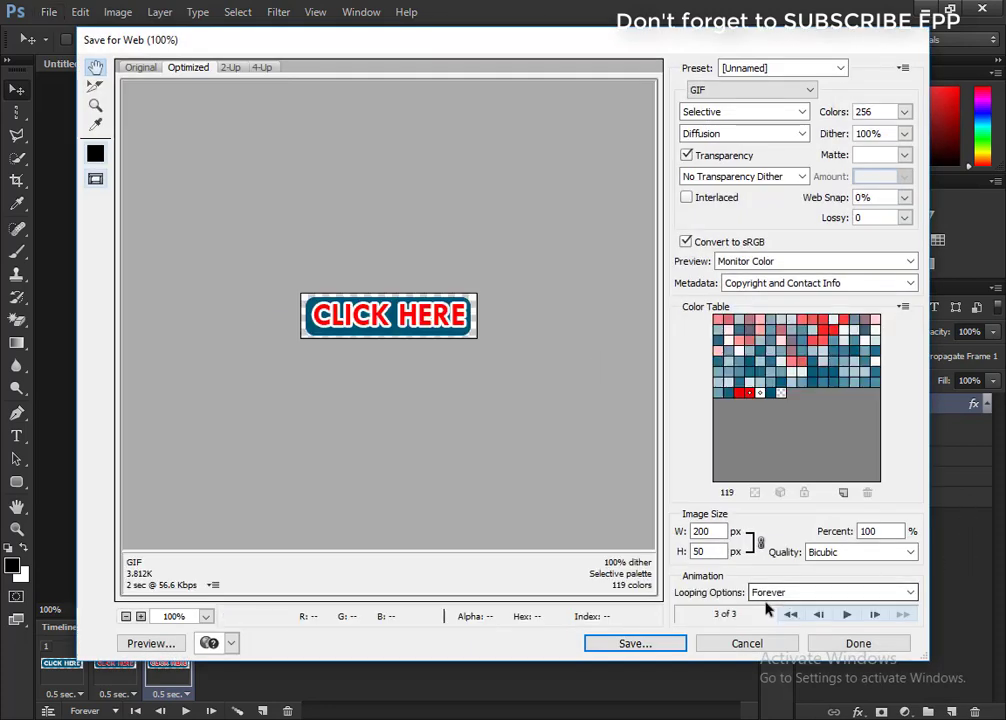
click(757, 90)
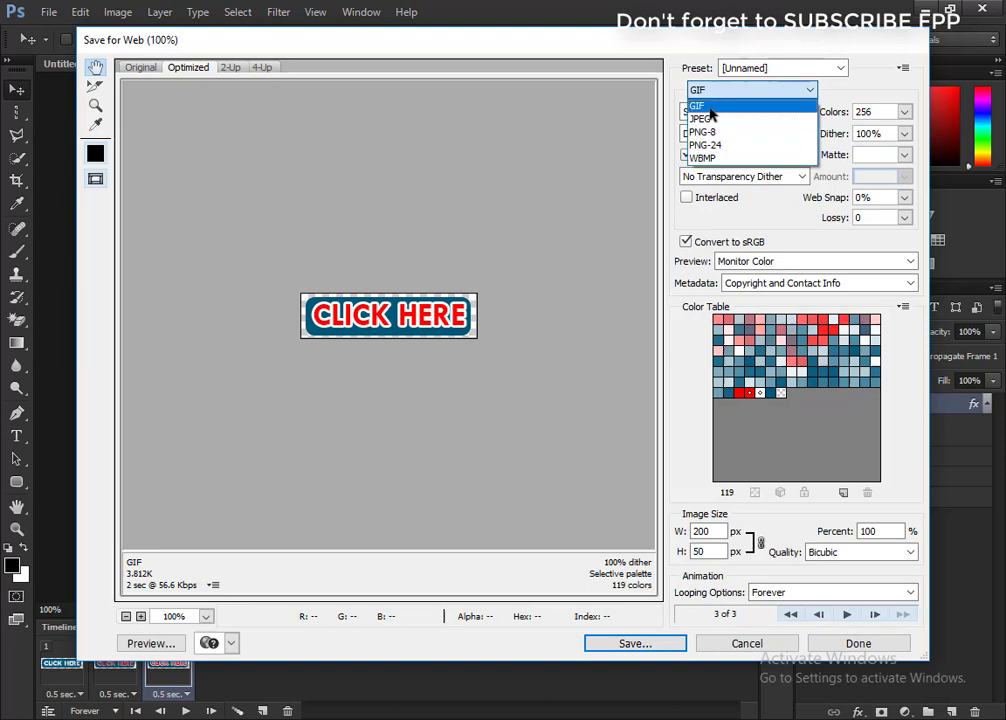
click(709, 108)
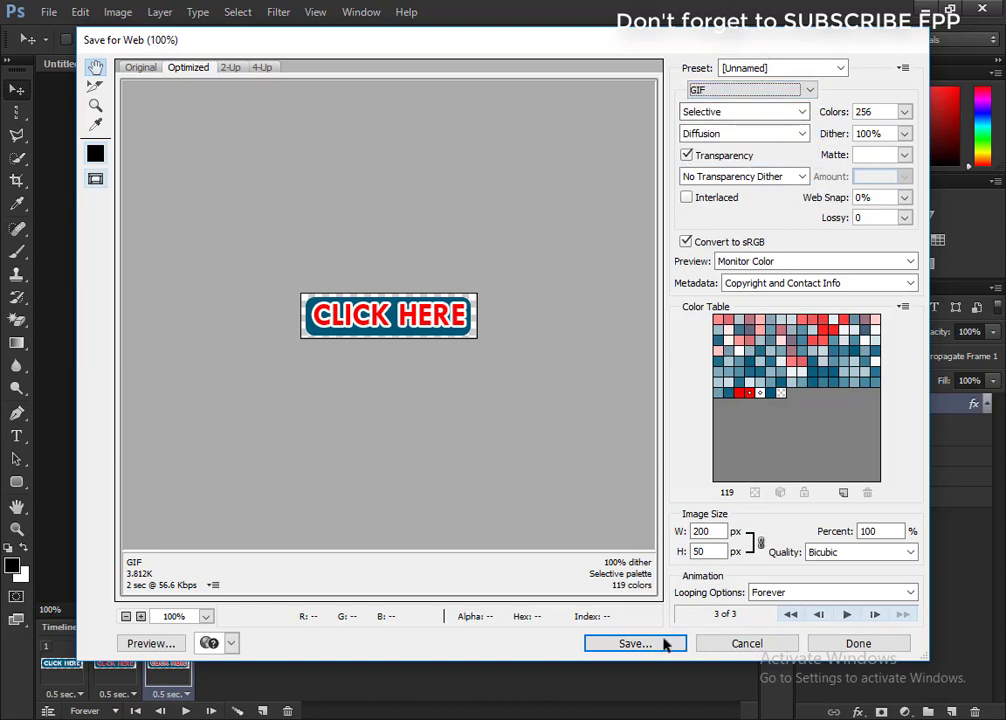
click(630, 645)
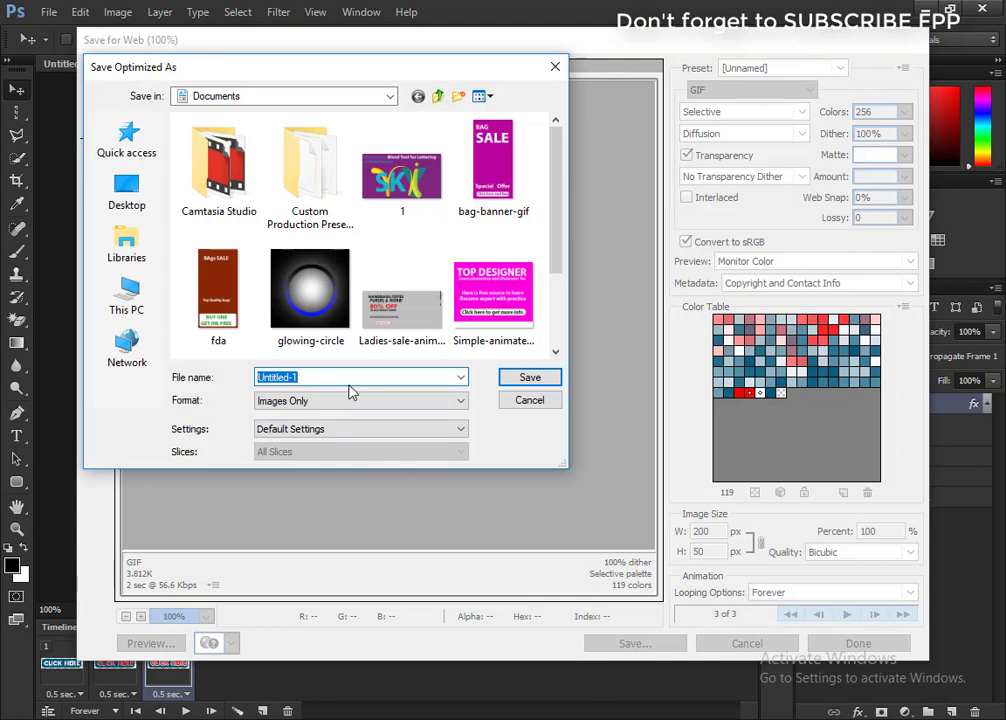
text(click button)
click(515, 380)
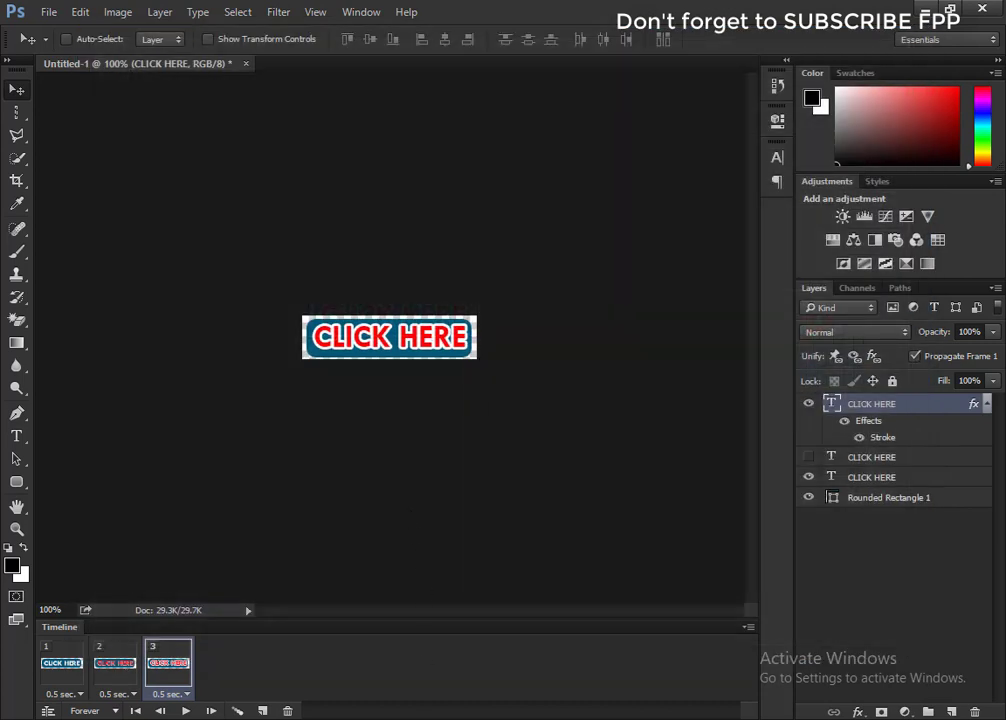
Drag click-button.gif from the Documents folder into a new Chrome tab to preview the animation
click(507, 668)
click(60, 163)
click(669, 130)
drag(669, 130, 366, 135)
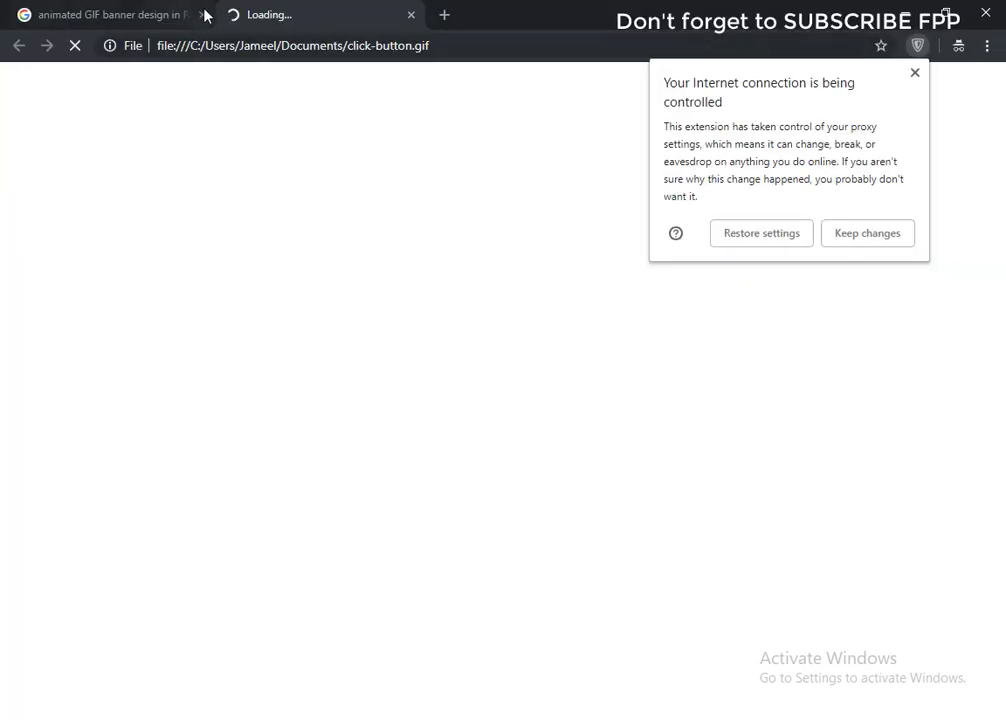